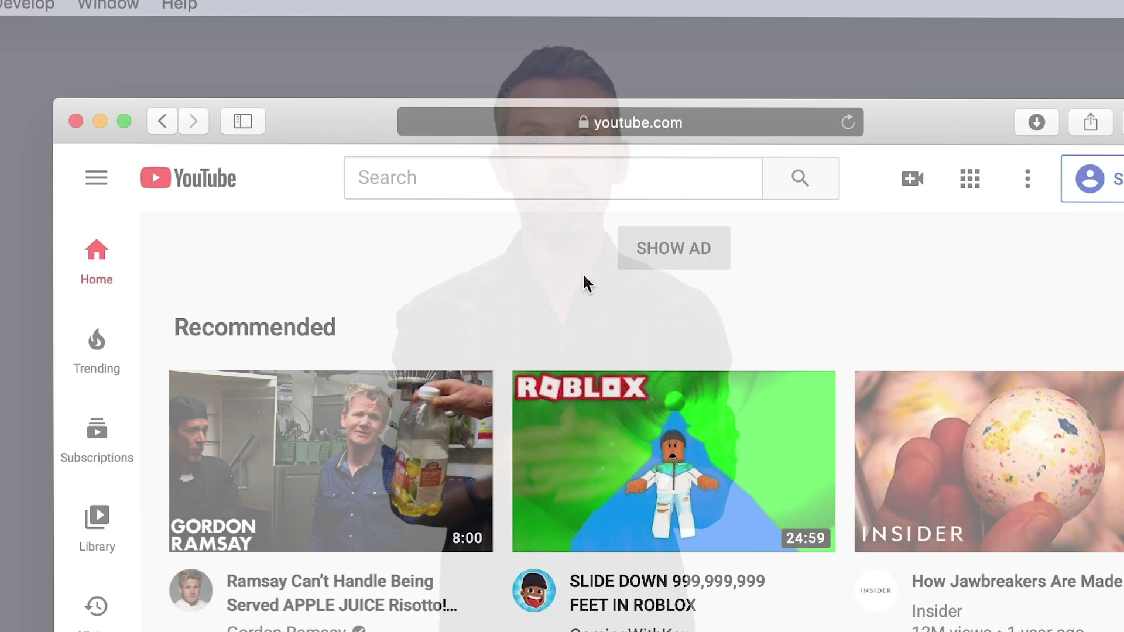
Search YouTube for "sketchup photoshop add trees" and look through the resulting videos
left_click(398, 183)
type("sketchup photoshop add t")
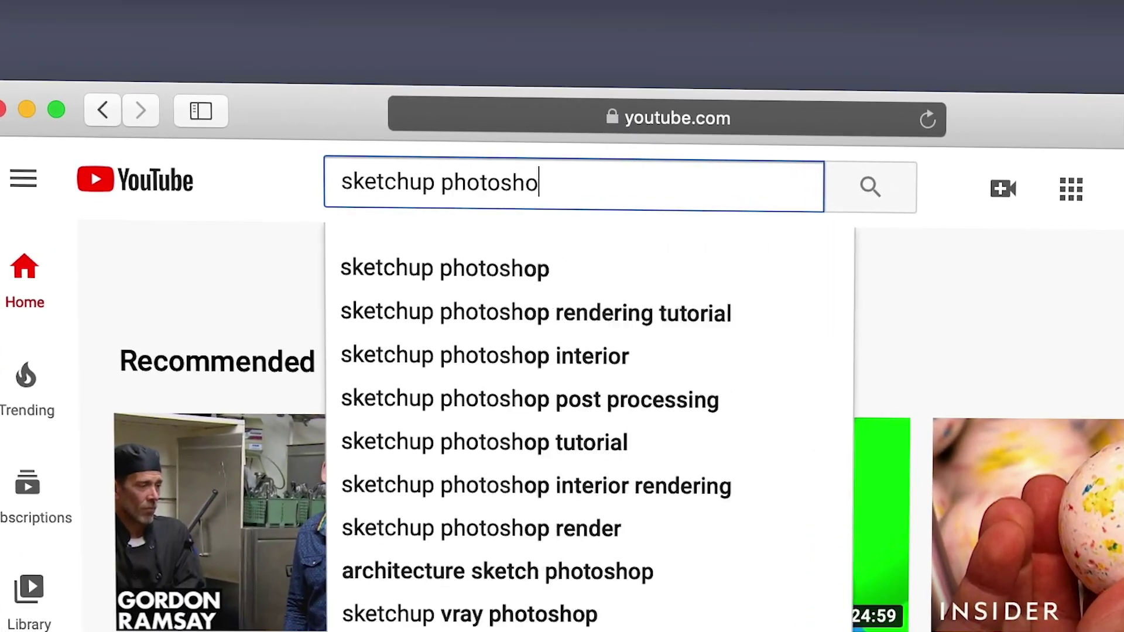
type("rees")
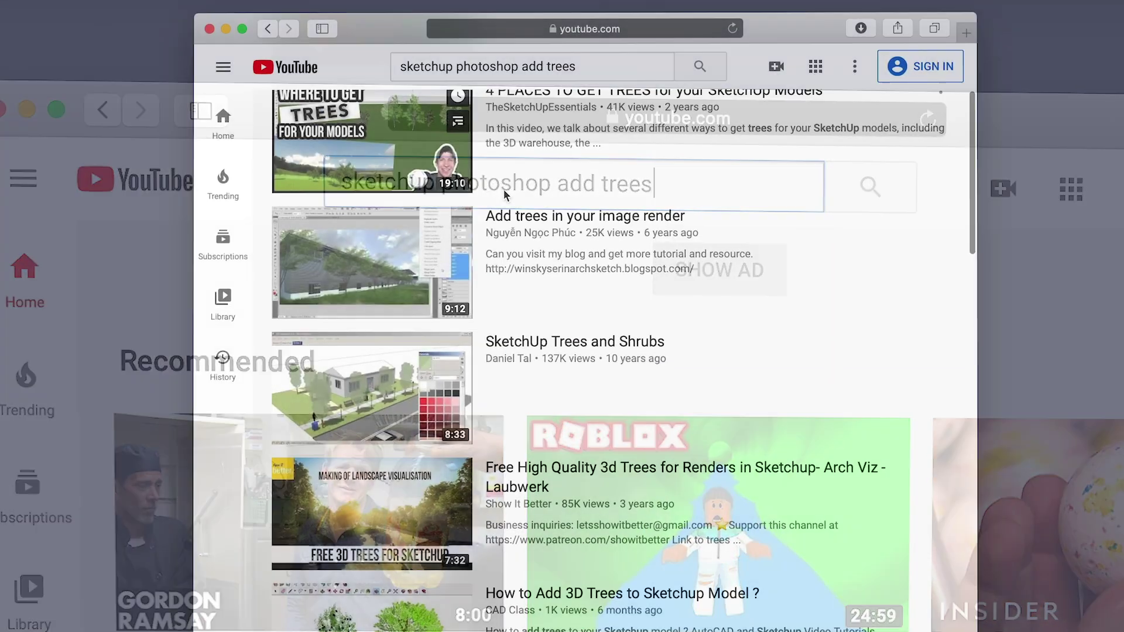
scroll(504, 188, "down", 15)
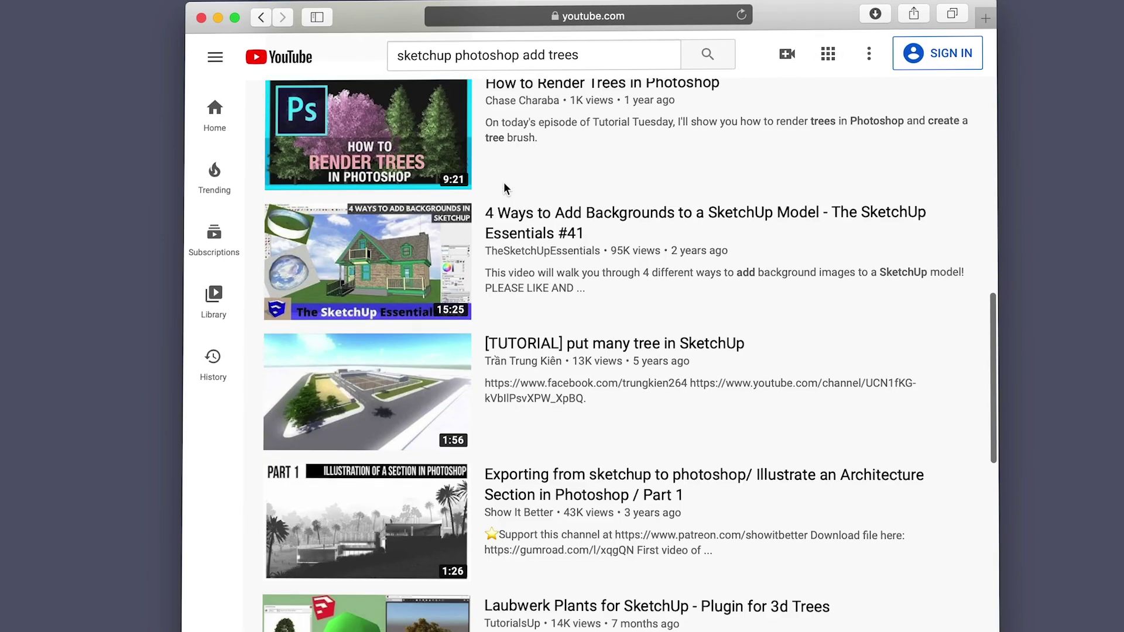
scroll(504, 182, "down", 10)
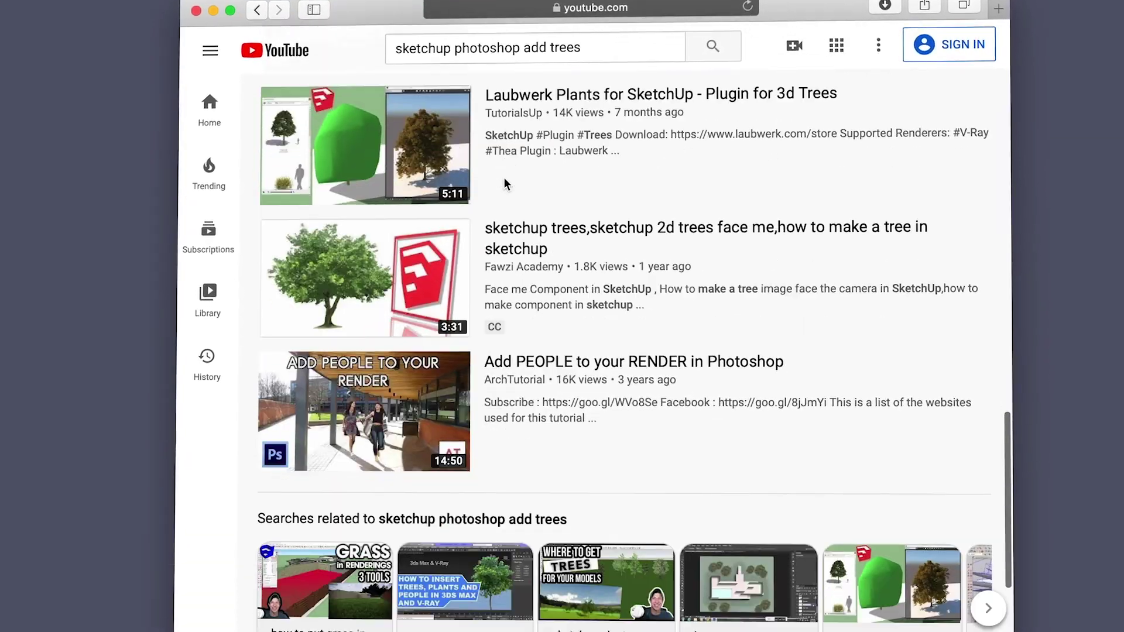
scroll(504, 173, "down", 4)
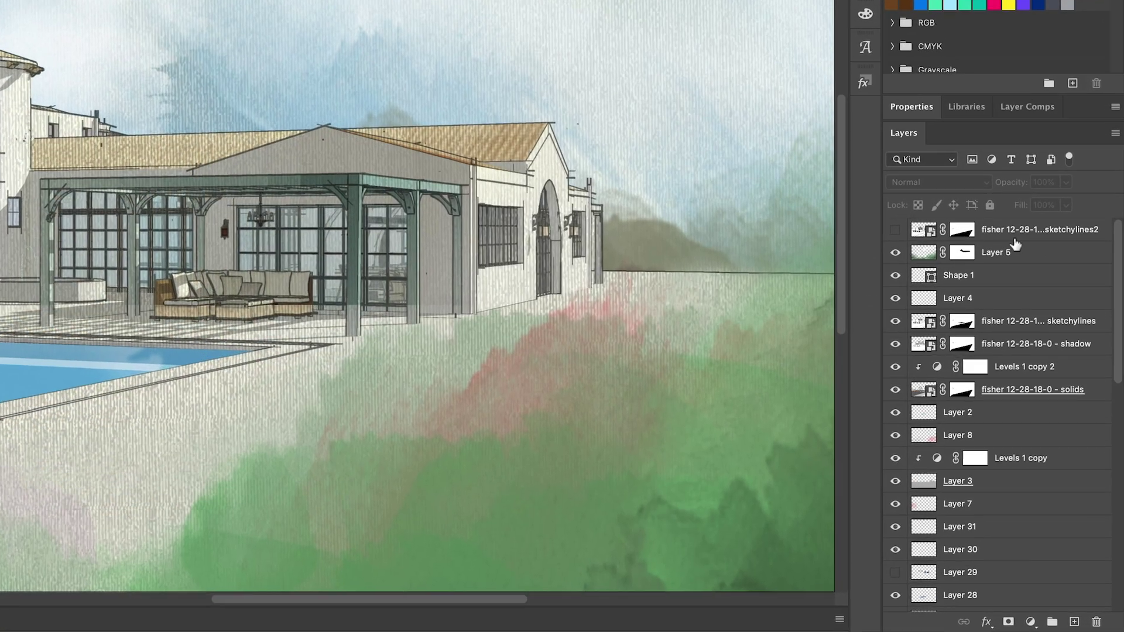
scroll(1039, 333, "down", 15)
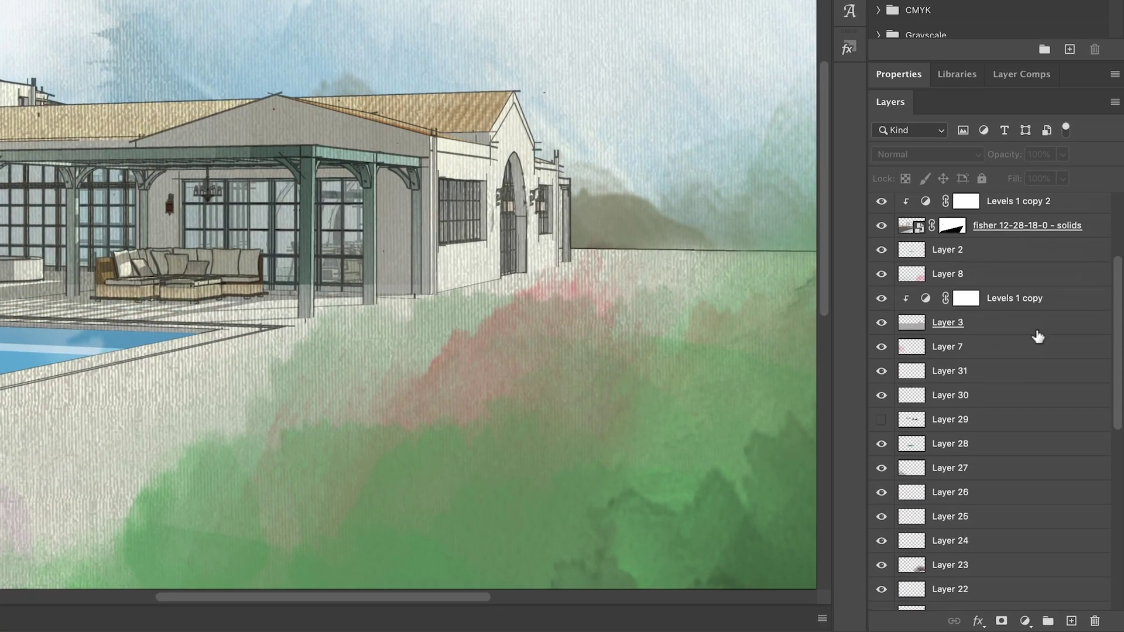
scroll(1038, 338, "down", 3)
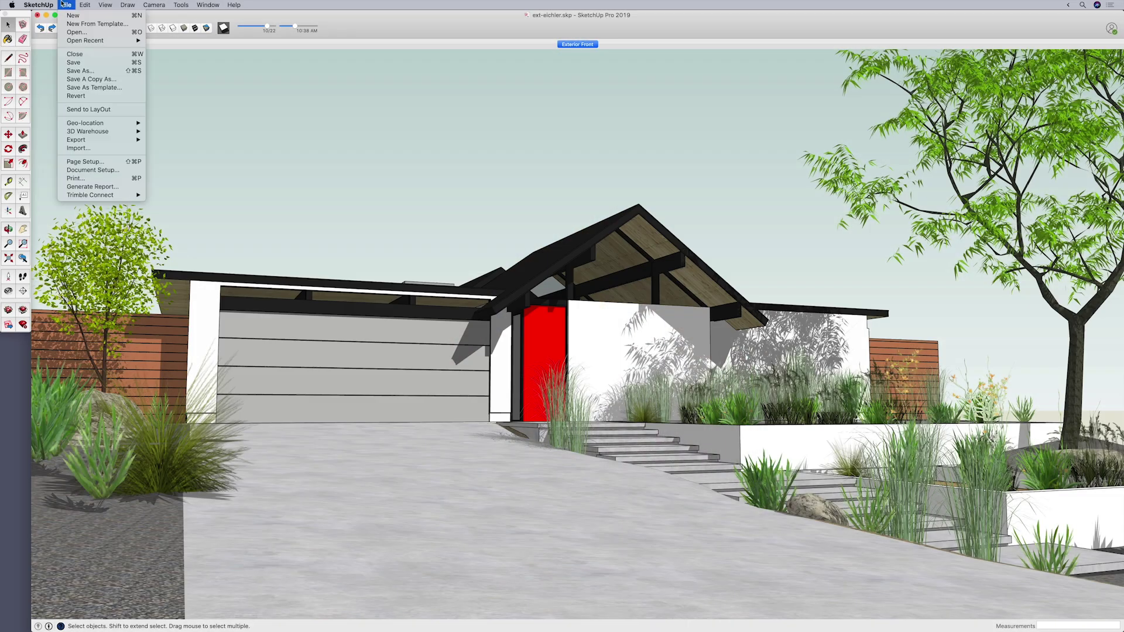
left_click(65, 4)
mouse_move(150, 139)
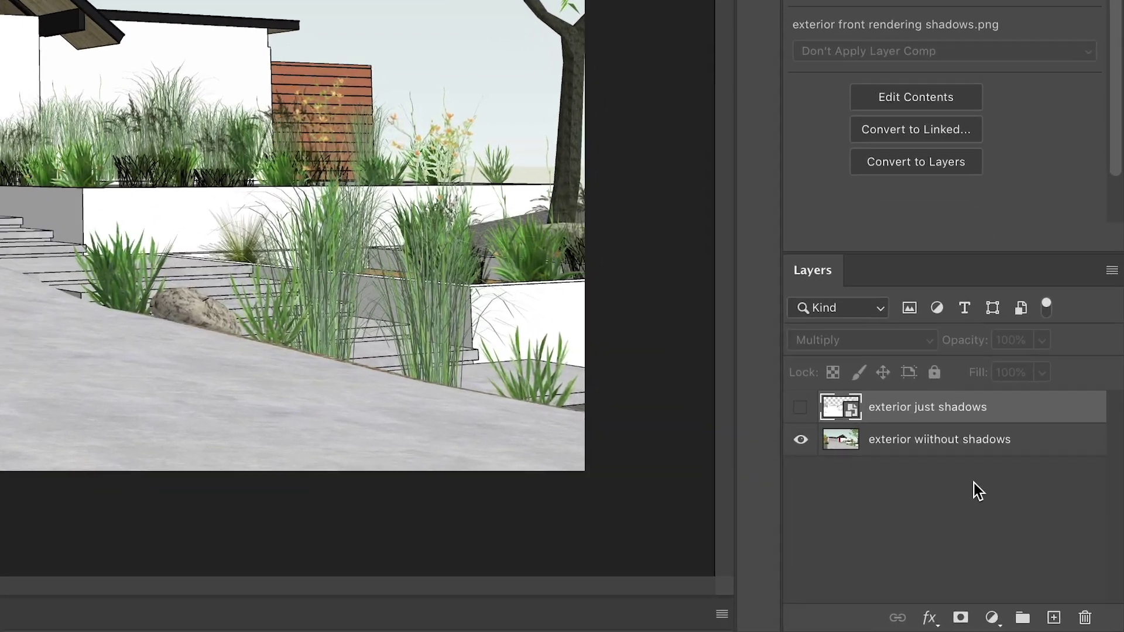
In Photoshop, isolate the just-shadows layer, show it over the no-shadows layer again, and adjust the shadow layer's opacity
left_click(794, 438)
left_click(795, 404)
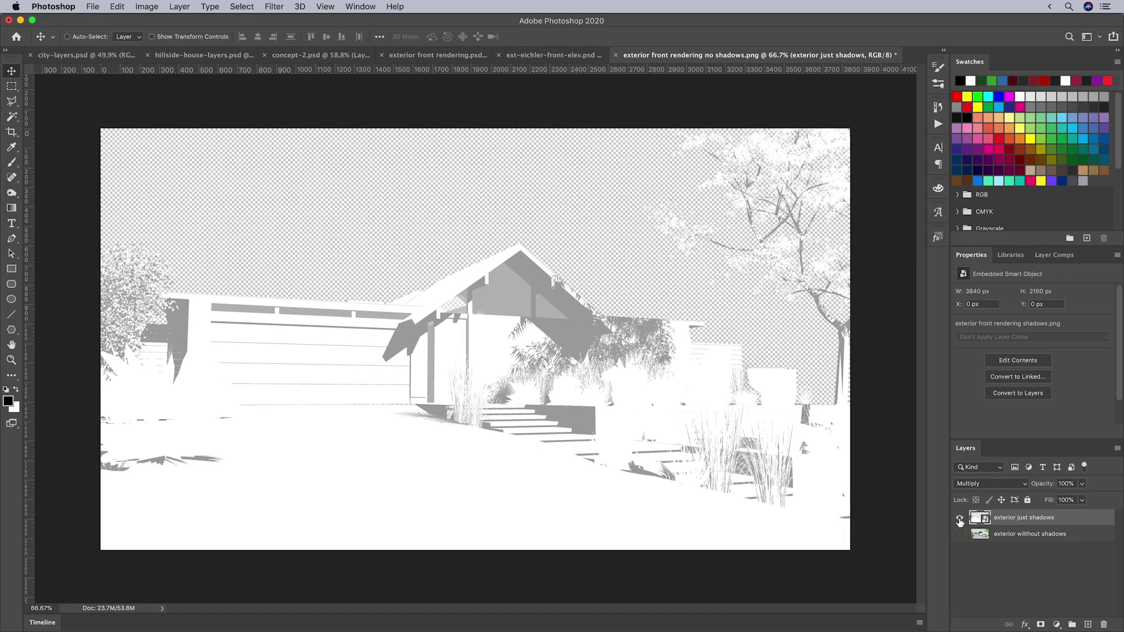
left_click(959, 534)
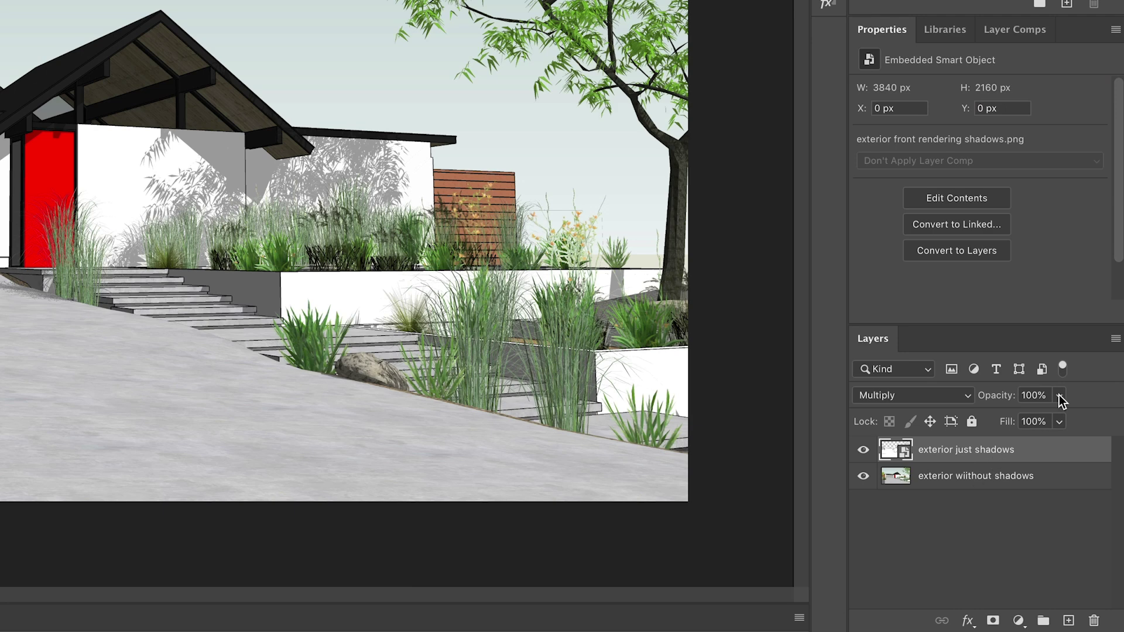
left_click(1060, 397)
left_click_drag(1058, 420, 1053, 421)
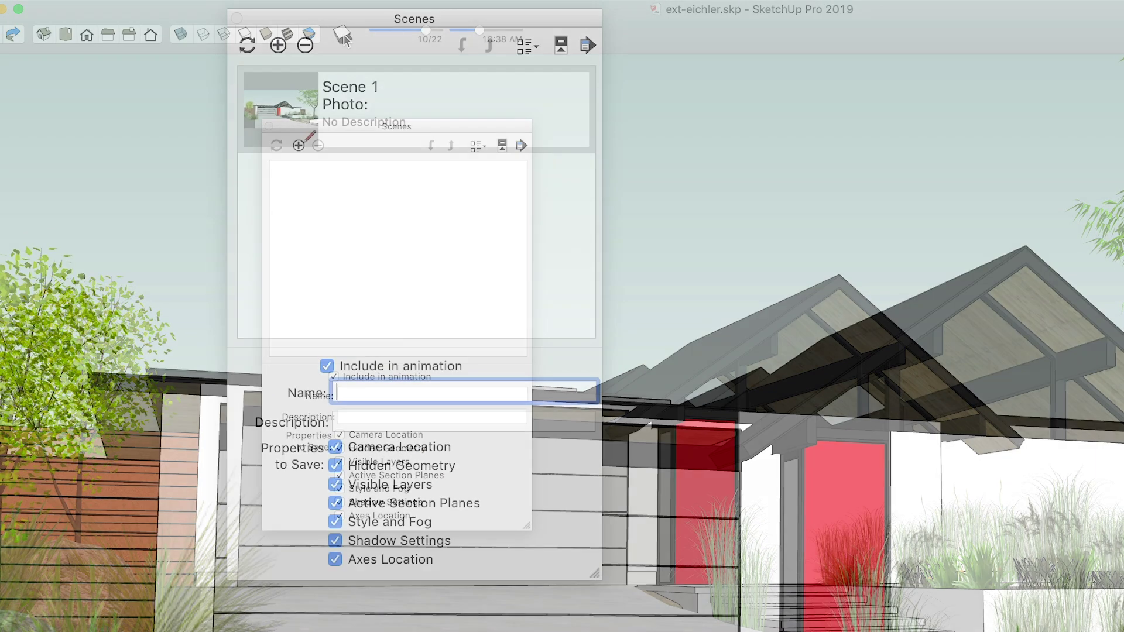
Name the new scene in the SketchUp house model "Exterior No Shadows"
type("Exterior No Shadows")
key("Return")
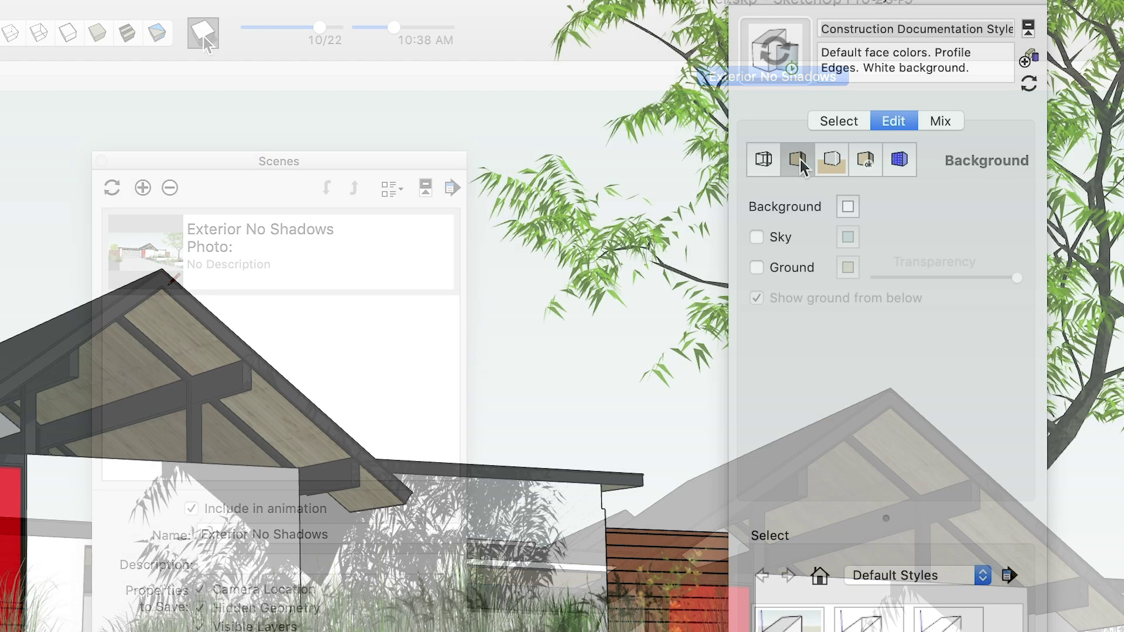
Set the Construction Documentation Style's faces to hidden line and turn off its edges
left_click(798, 155)
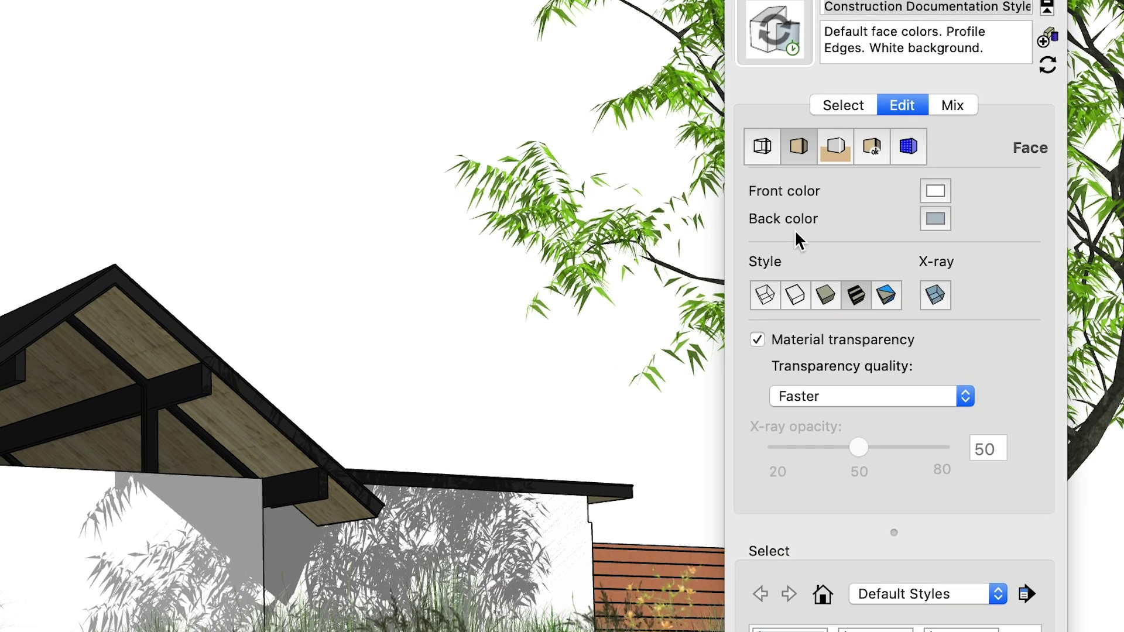
left_click(801, 289)
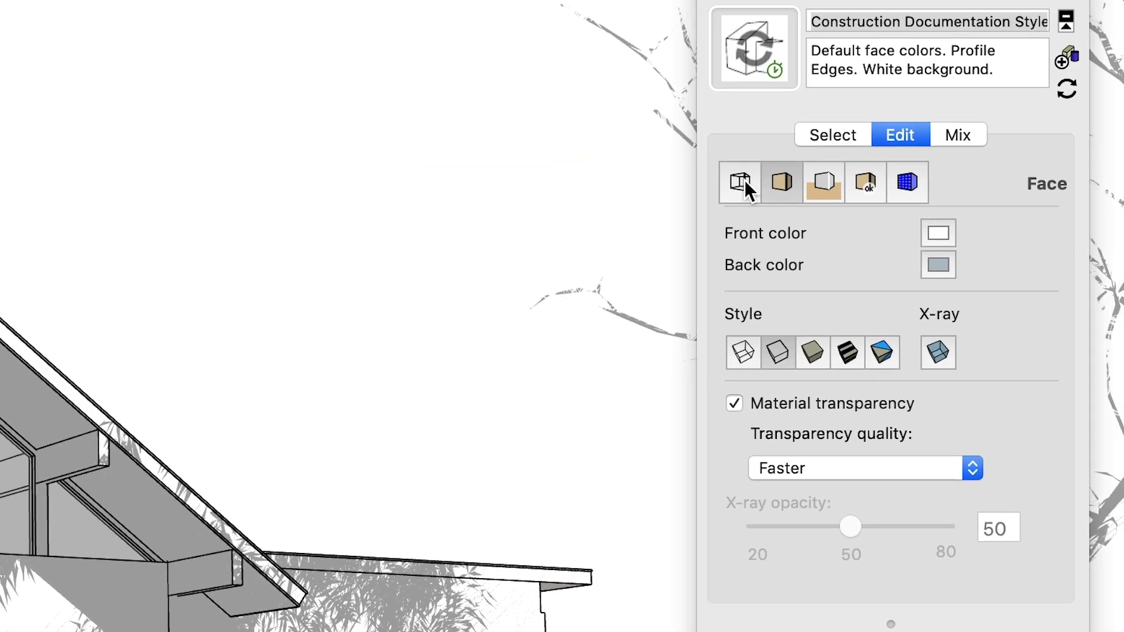
left_click(761, 127)
left_click(730, 234)
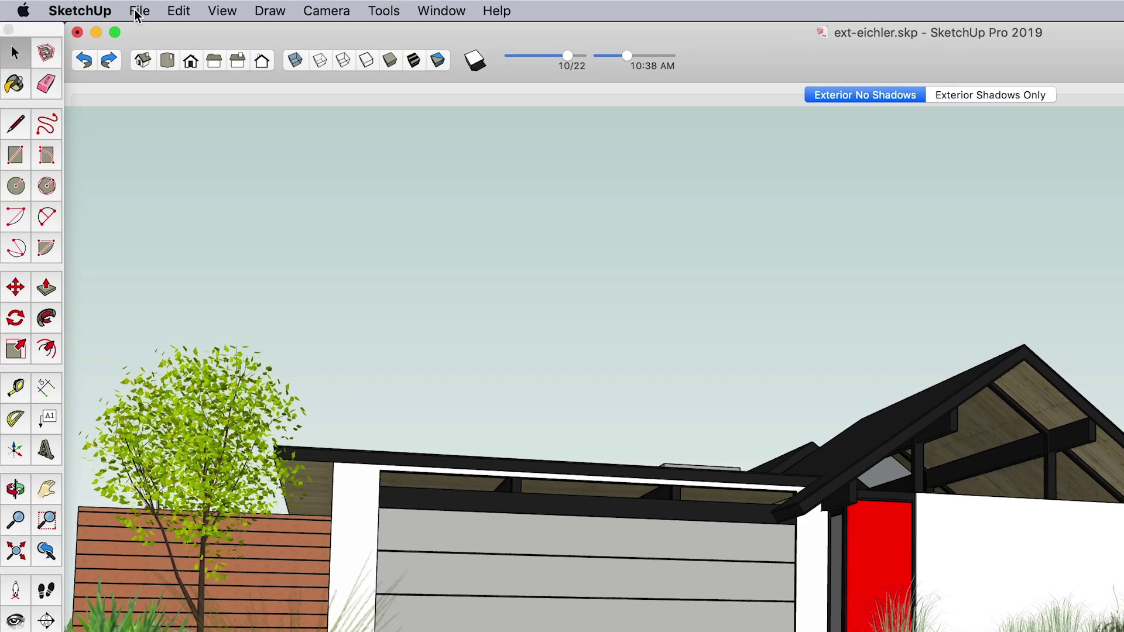
left_click(106, 8)
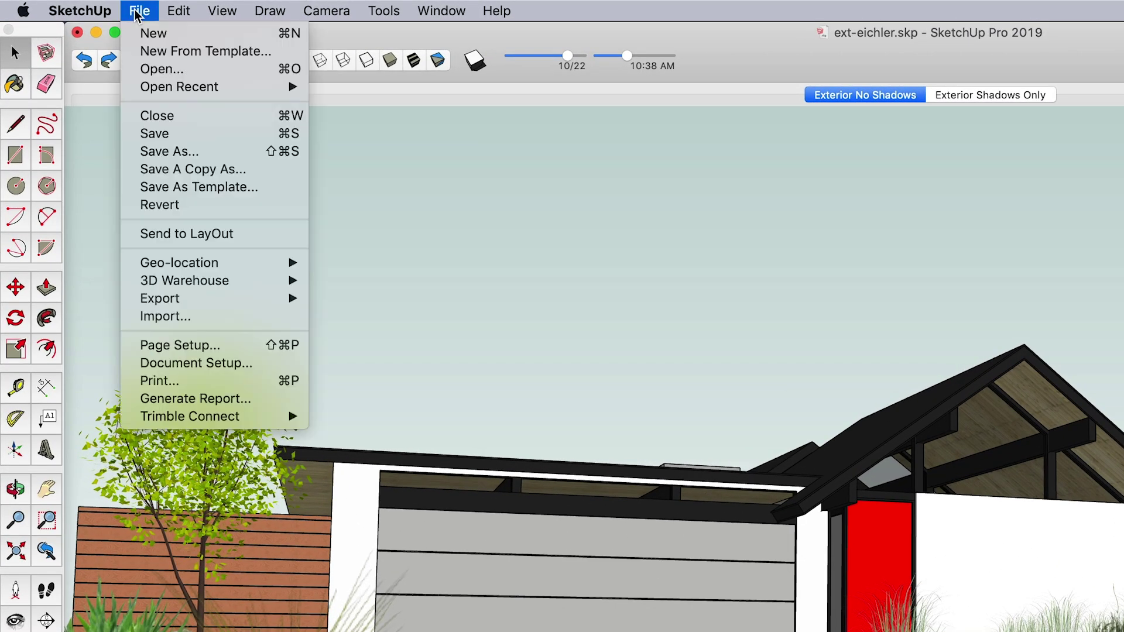
mouse_move(175, 298)
key("Escape")
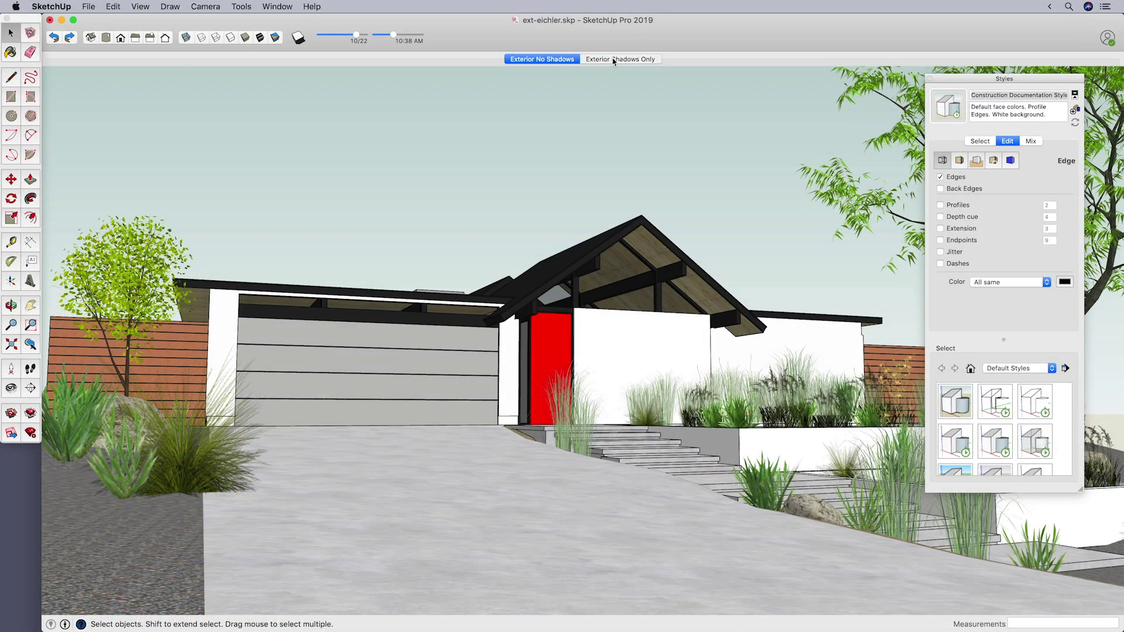
Switch to the Exterior Shadows Only scene and start exporting it as an image
left_click(613, 59)
left_click(88, 6)
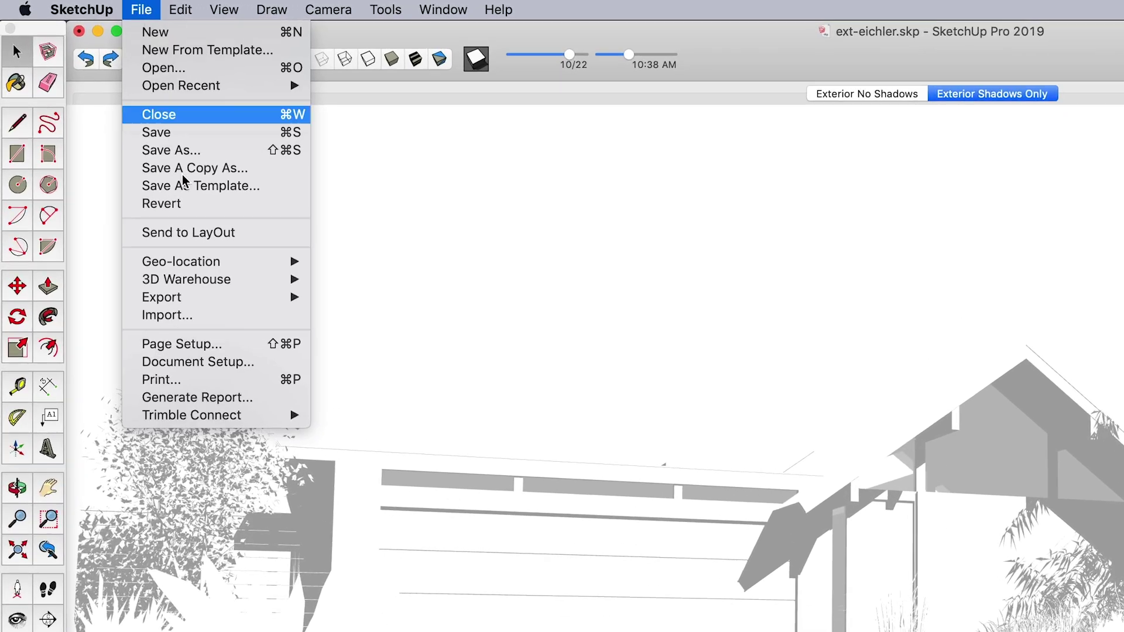
left_click(353, 316)
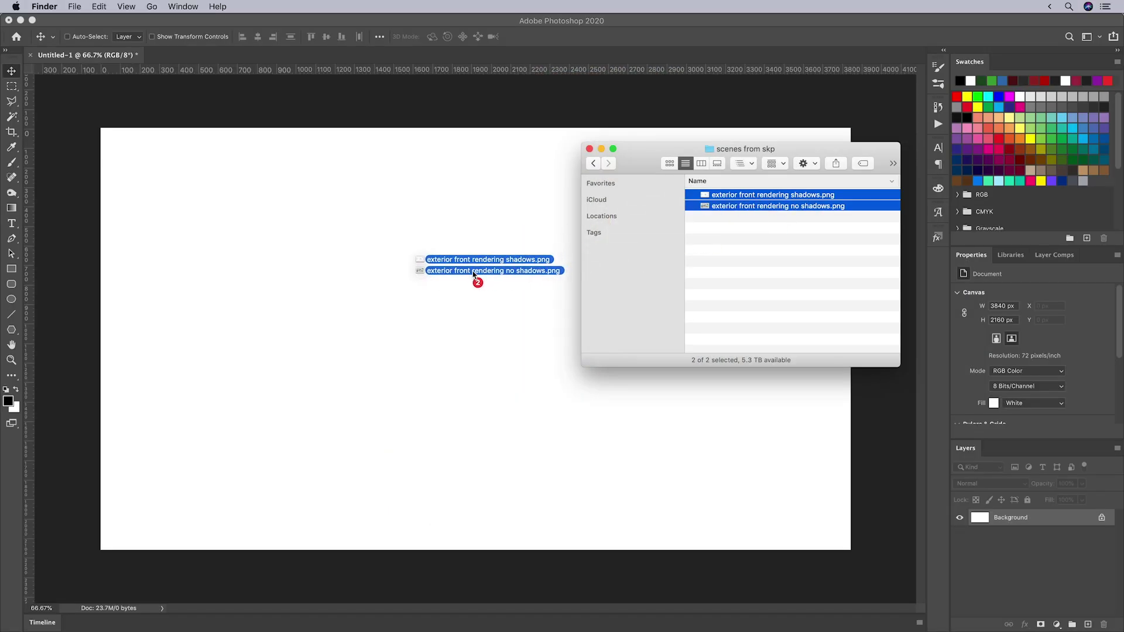
Place the exterior front rendering shadows and no shadows PNGs in the Photoshop document, with the shadows layer on top
left_click_drag(474, 274, 472, 273)
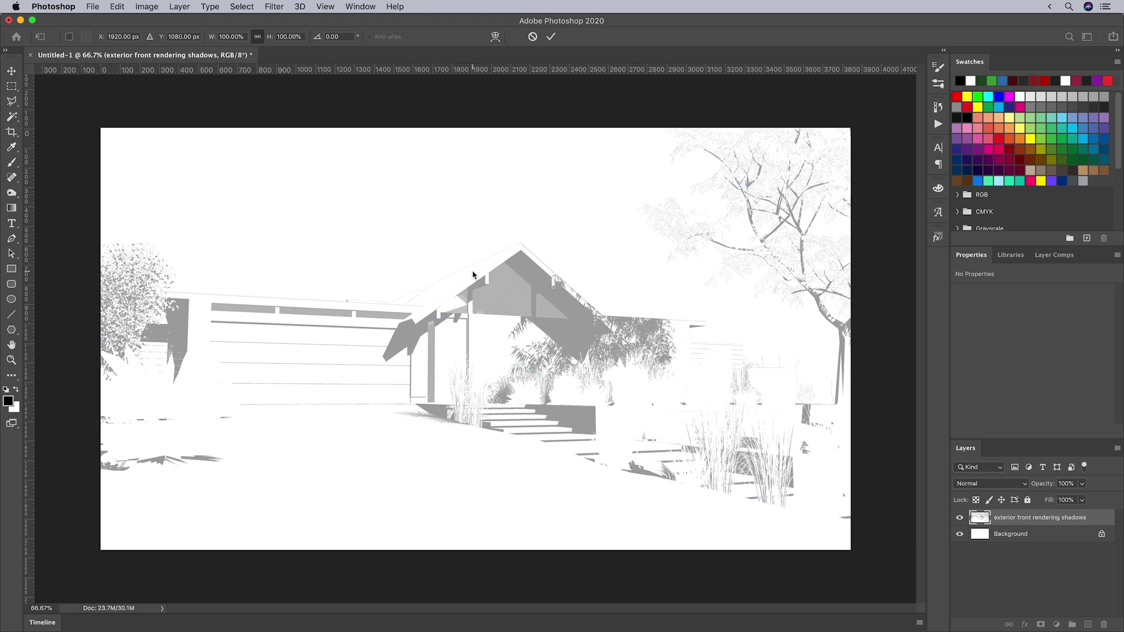
key("Return")
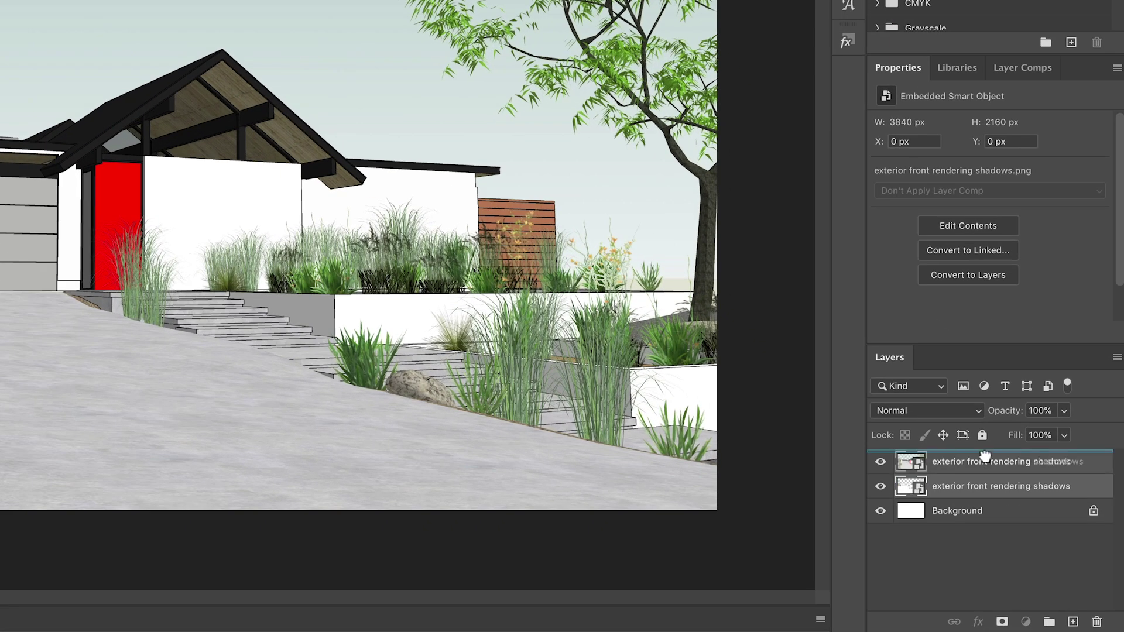
left_click_drag(985, 456, 985, 456)
Set the exterior front rendering shadows layer to Multiply with 75% opacity
left_click(938, 414)
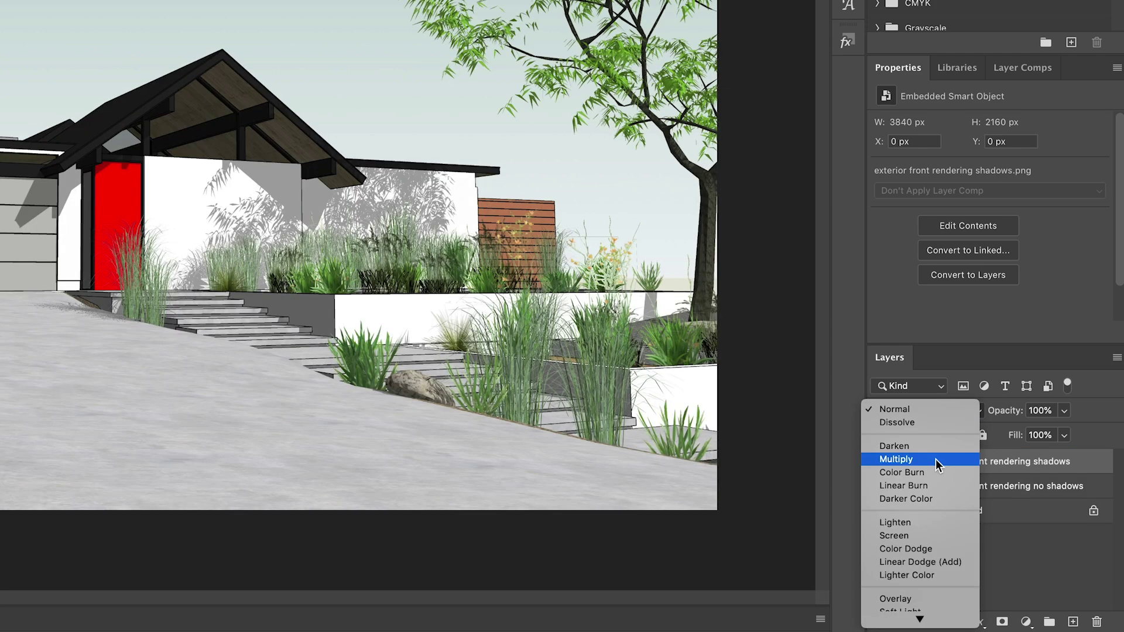
left_click(936, 460)
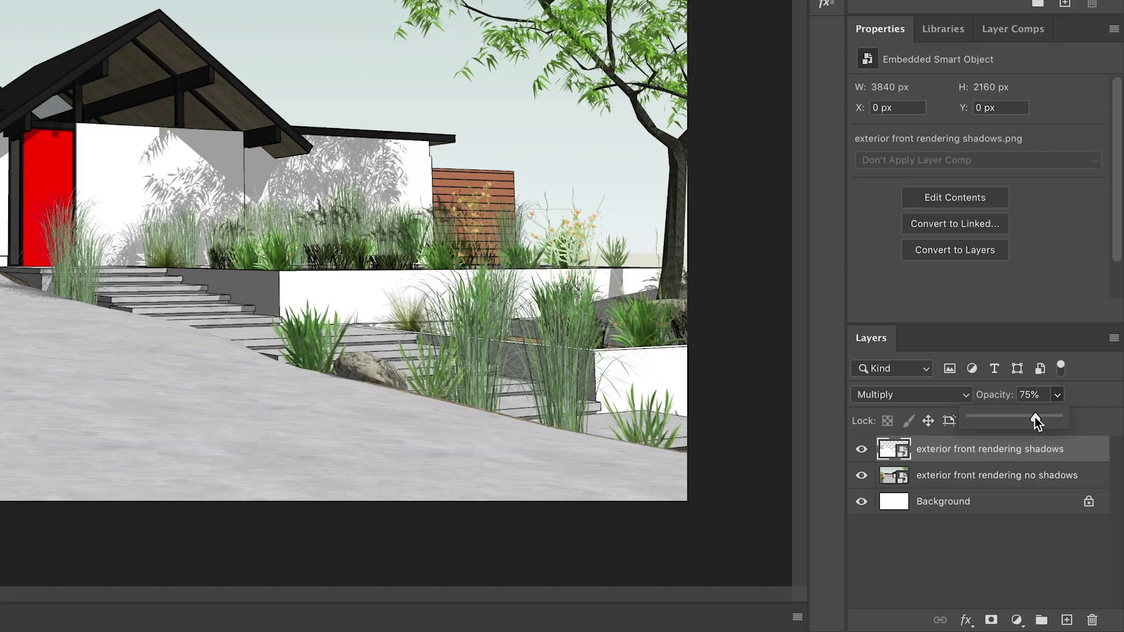
left_click_drag(1067, 499, 1038, 501)
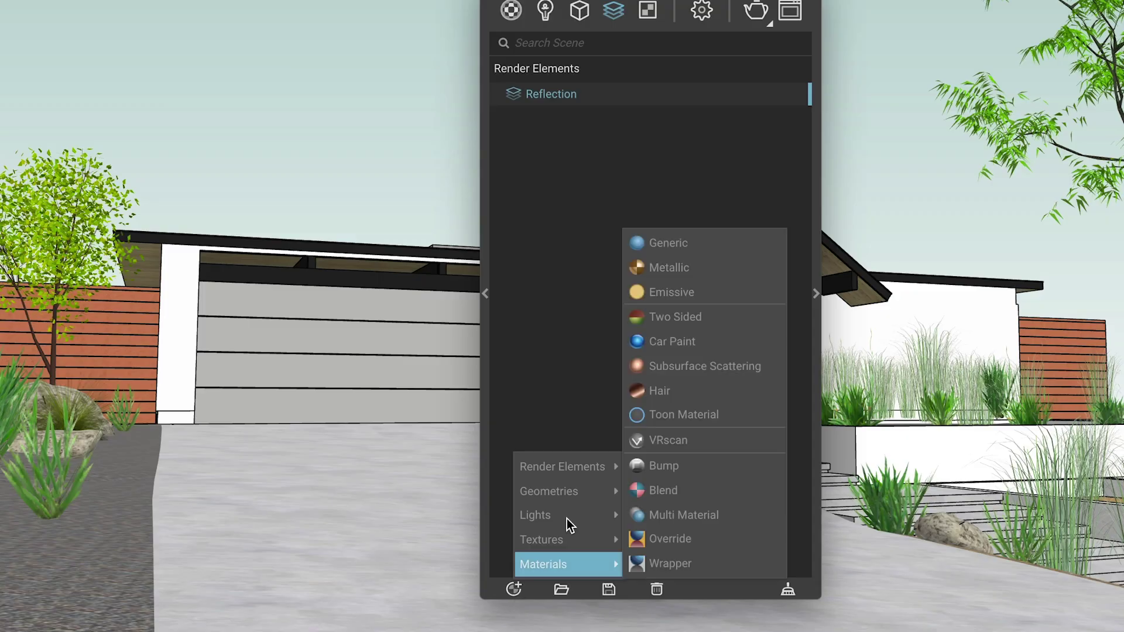
Add another render element alongside Reflection in the V-Ray asset editor in SketchUp
mouse_move(560, 468)
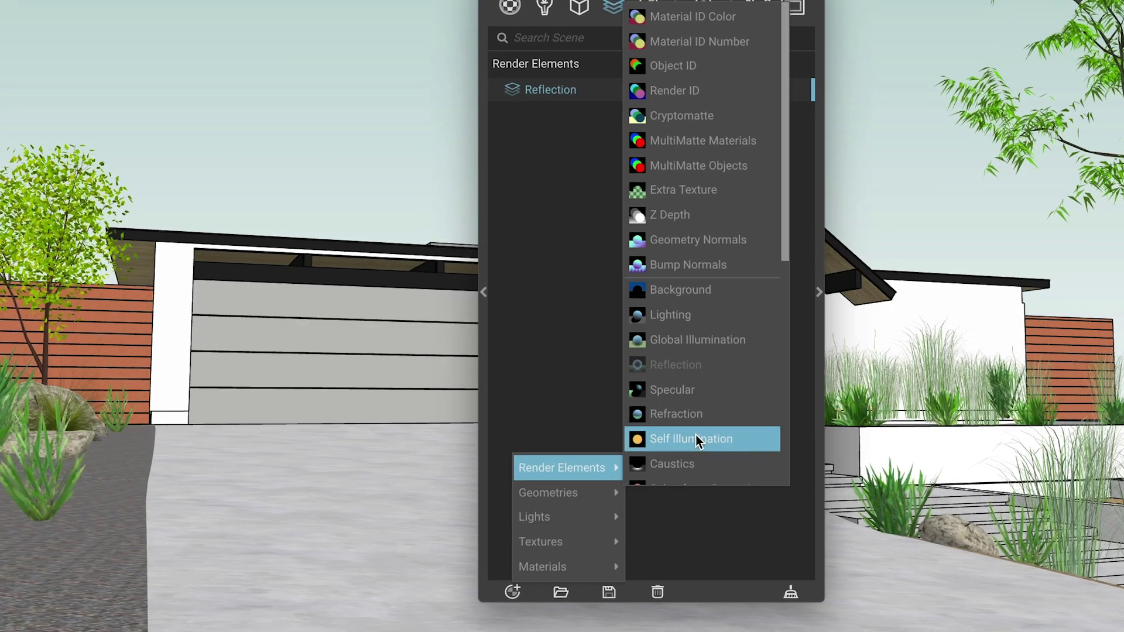
scroll(702, 436, "down", 1)
left_click(690, 258)
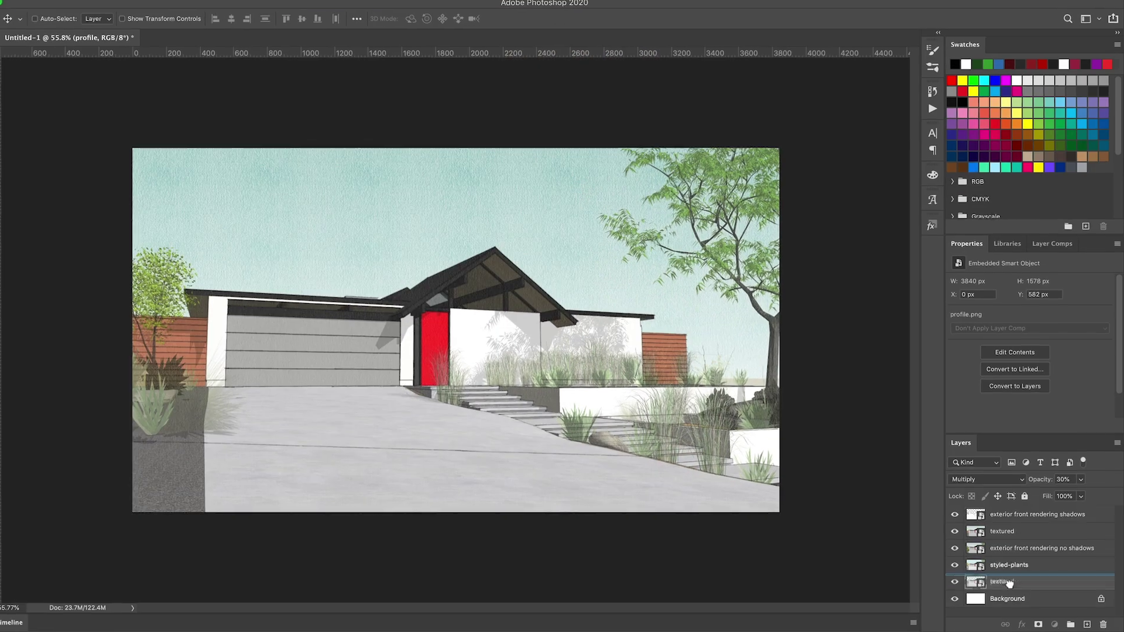
In Photoshop, move the profile layer up beneath the textured layer and change the textured layer's blend mode
left_click(1018, 533)
left_click_drag(1008, 582, 981, 524)
left_click(972, 463)
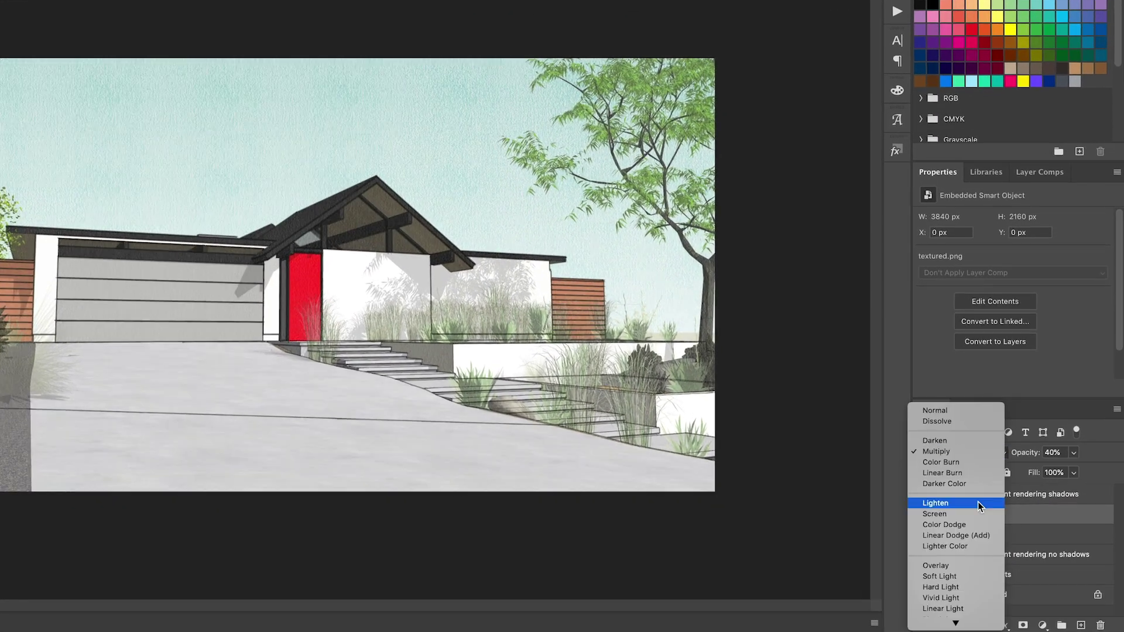
left_click(975, 440)
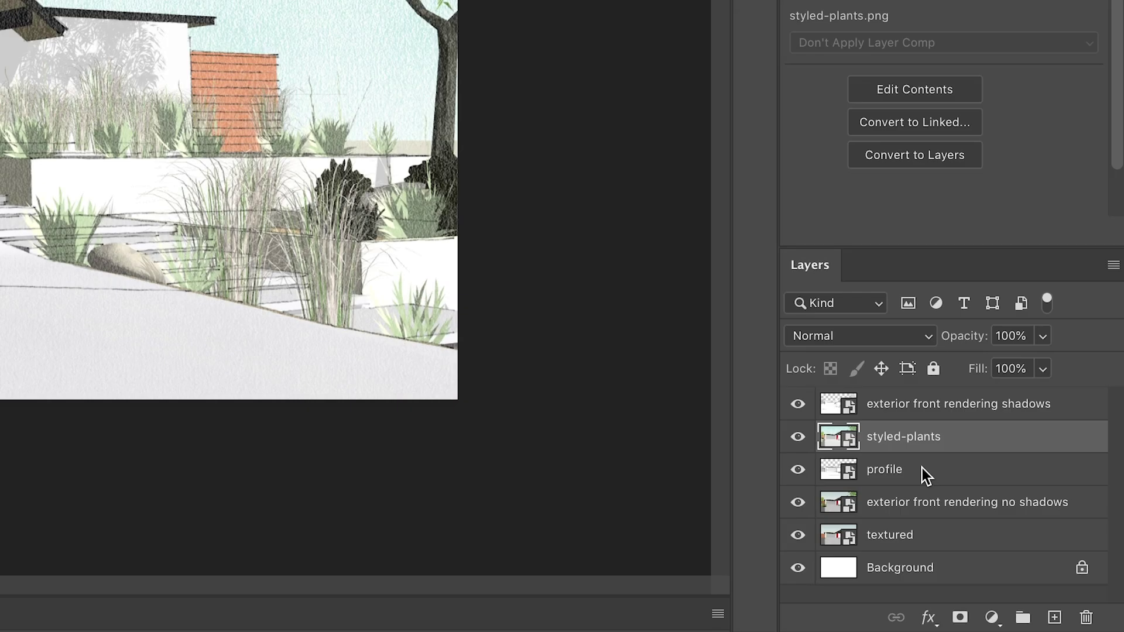
Try Multiply and other blend modes on the styled-plants layer and lower its opacity
left_click(890, 336)
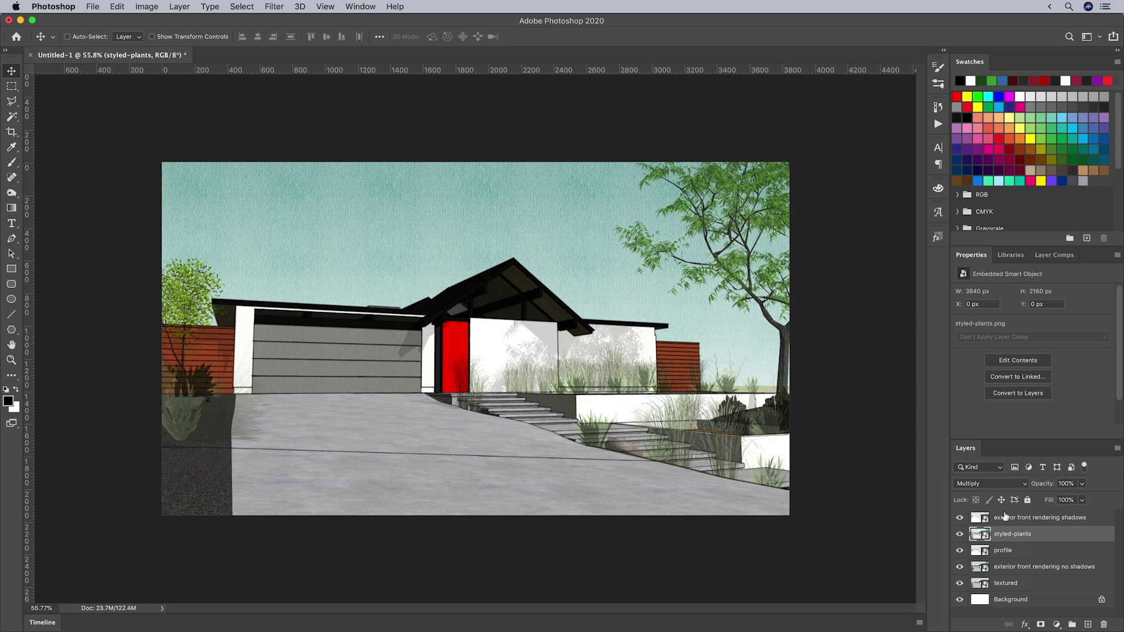
left_click(816, 502)
left_click(1042, 336)
left_click_drag(1047, 364, 988, 364)
left_click(991, 483)
left_click(973, 526)
left_click(987, 483)
left_click(985, 493)
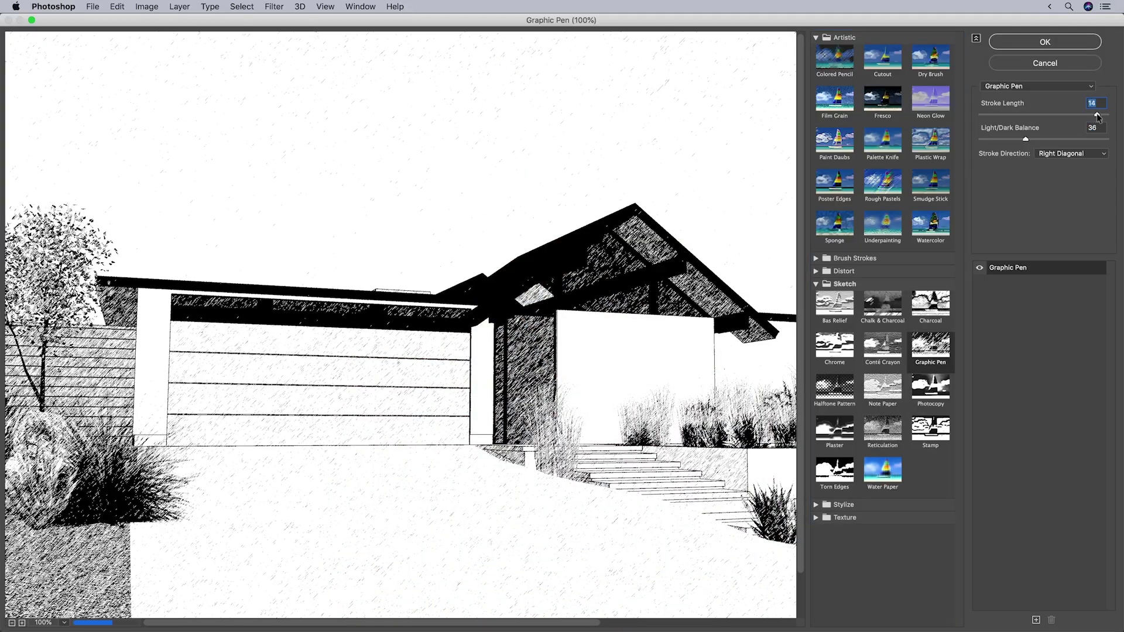
Colorize the textured layer with a Hue/Saturation adjustment at hue 198 and saturation 25
left_click(146, 6)
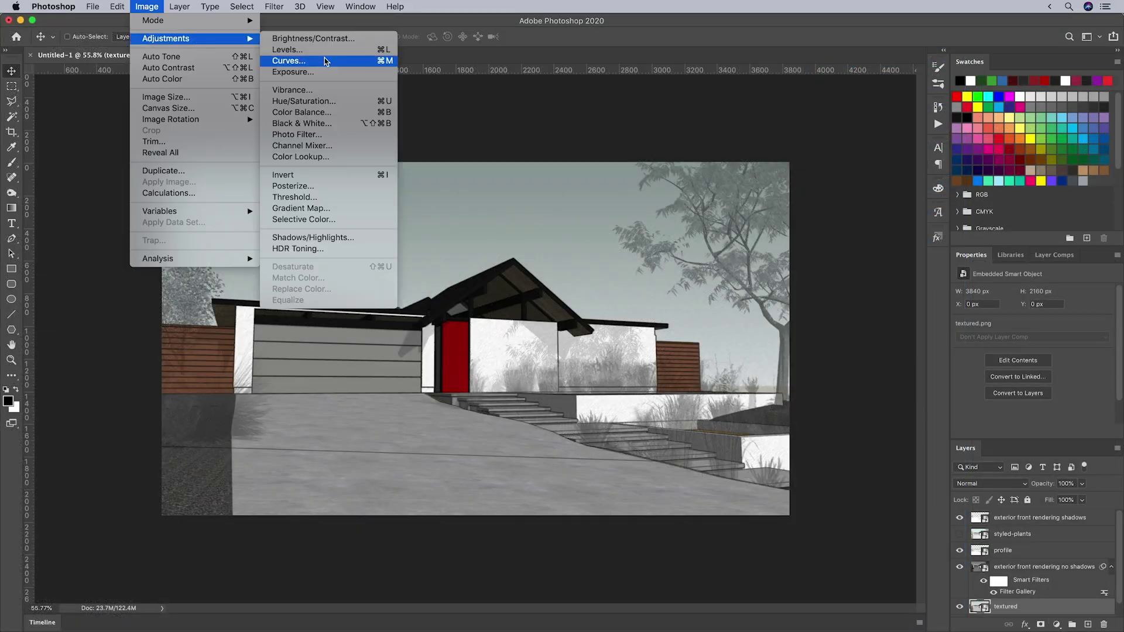
left_click(316, 108)
left_click(646, 292)
left_click_drag(479, 227, 537, 231)
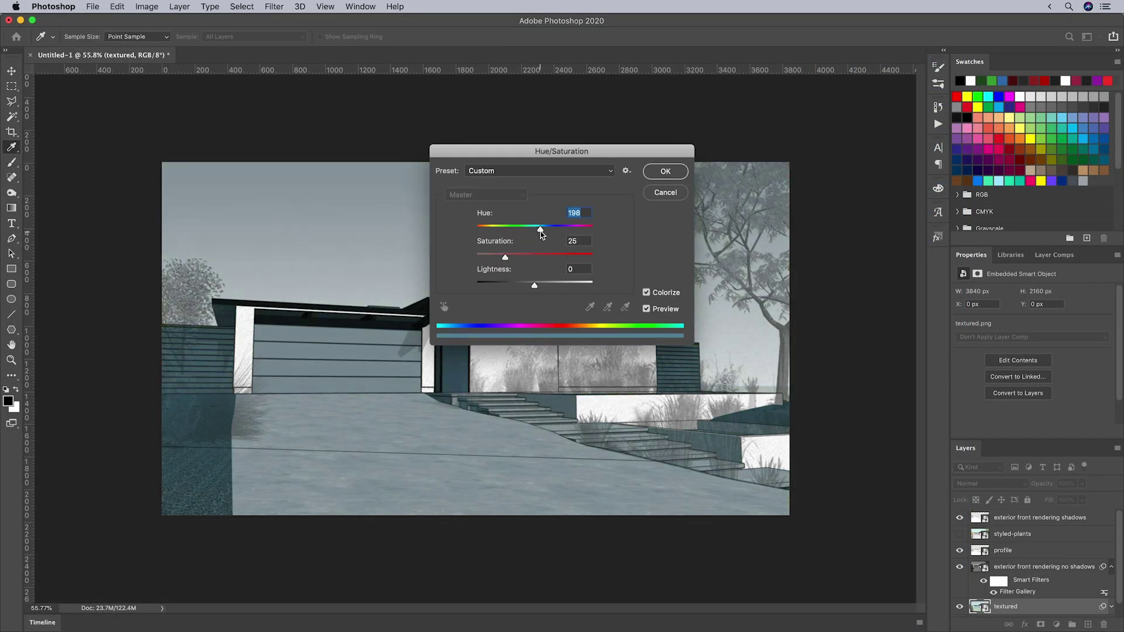
left_click(661, 171)
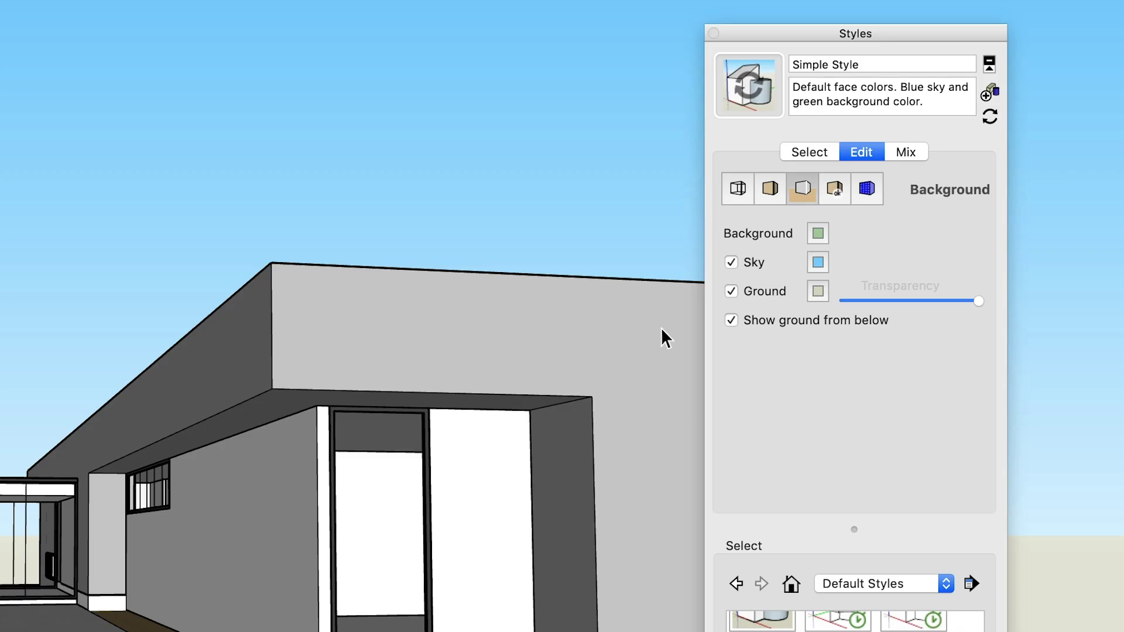
Turn off the Simple Style's sky and ground and set its background color to white
left_click(731, 262)
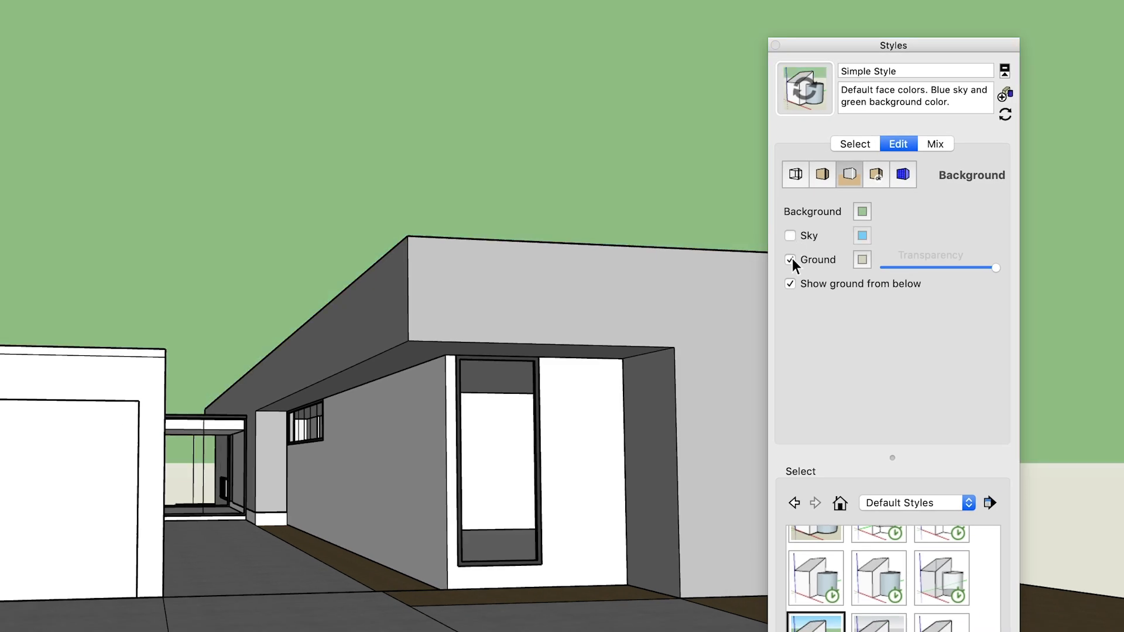
left_click(791, 259)
left_click(862, 212)
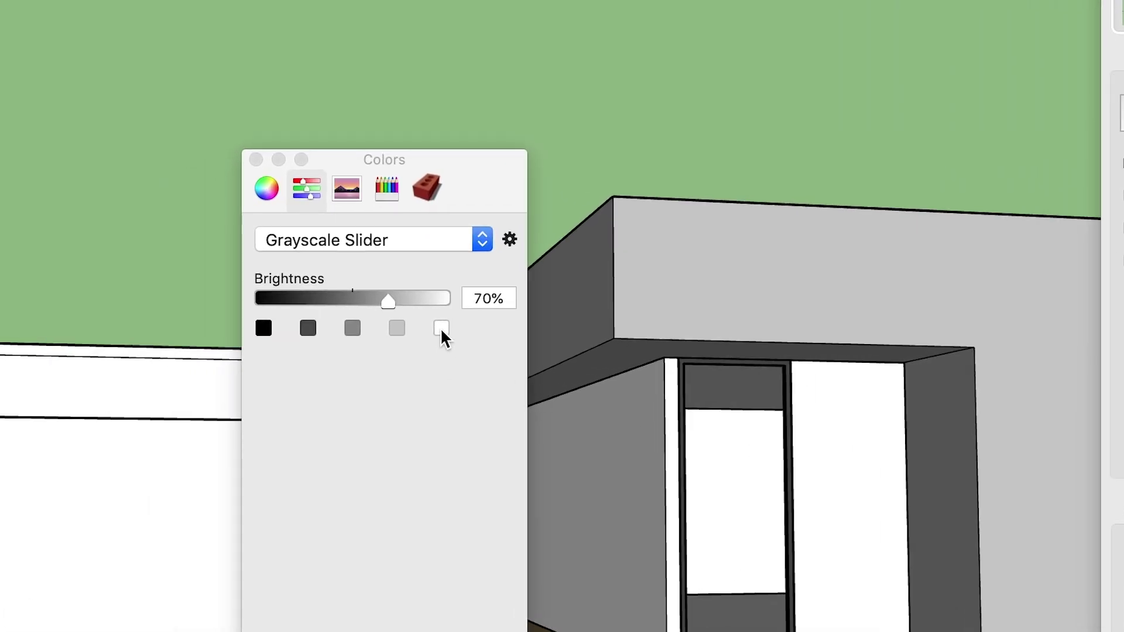
left_click(441, 329)
Export the view as a 2D graphic in Portable Network Graphics format, opening the export options
left_click(173, 7)
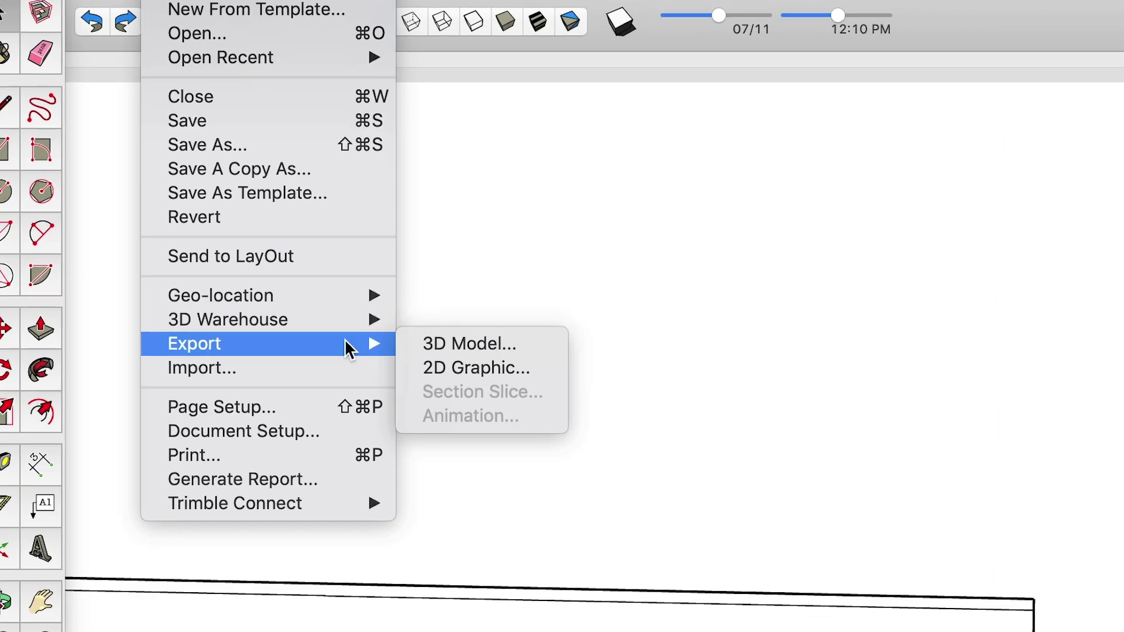
left_click(448, 391)
left_click(539, 462)
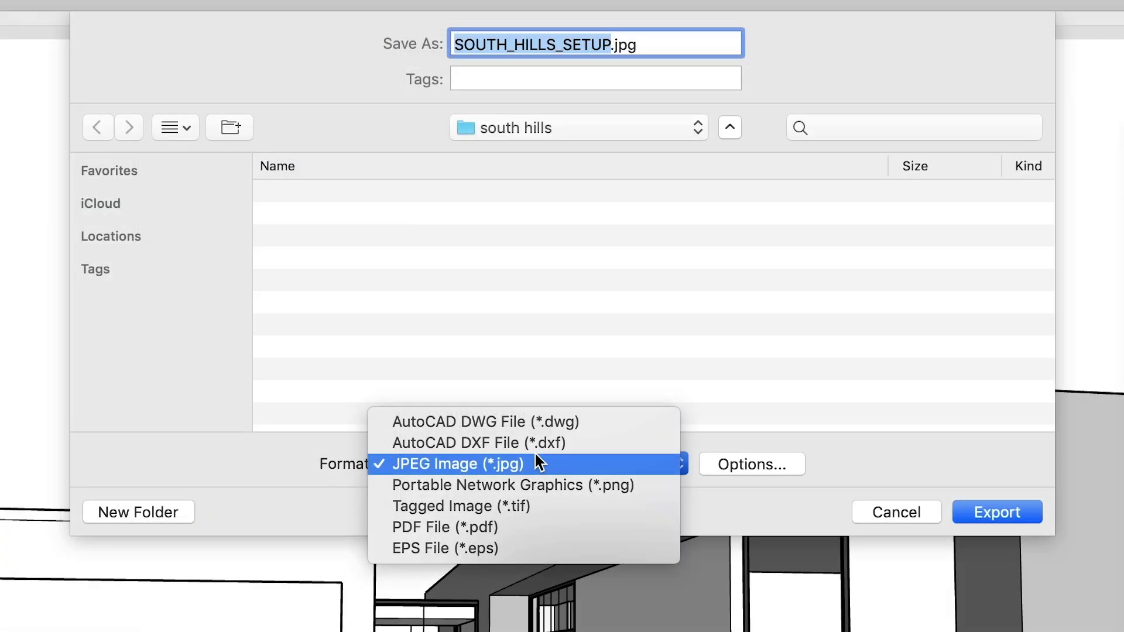
left_click(538, 468)
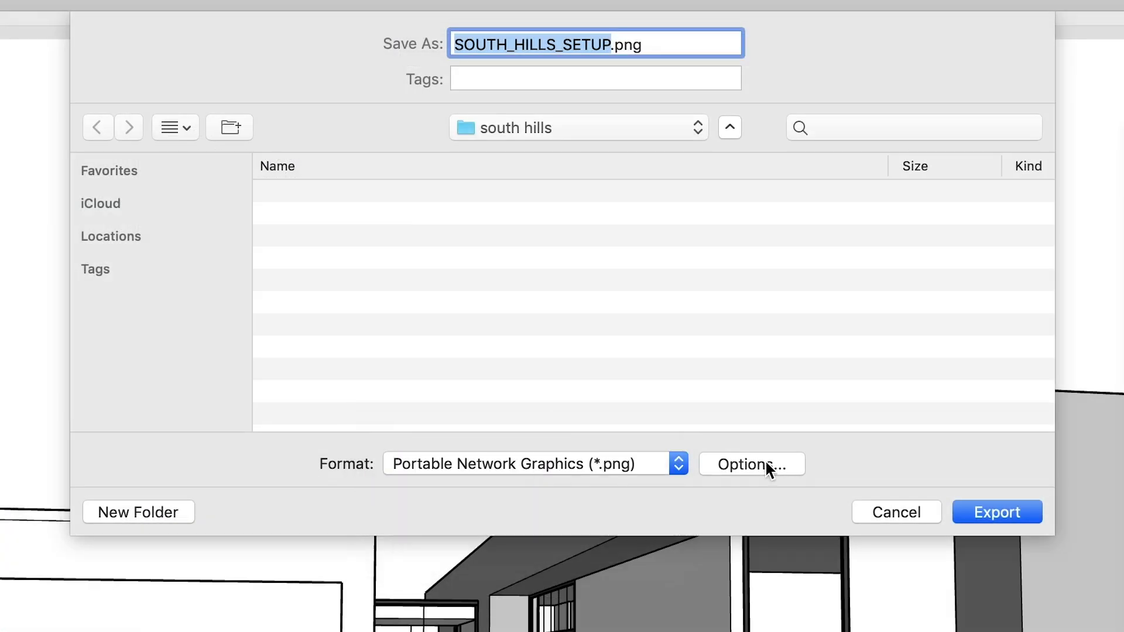
left_click(761, 465)
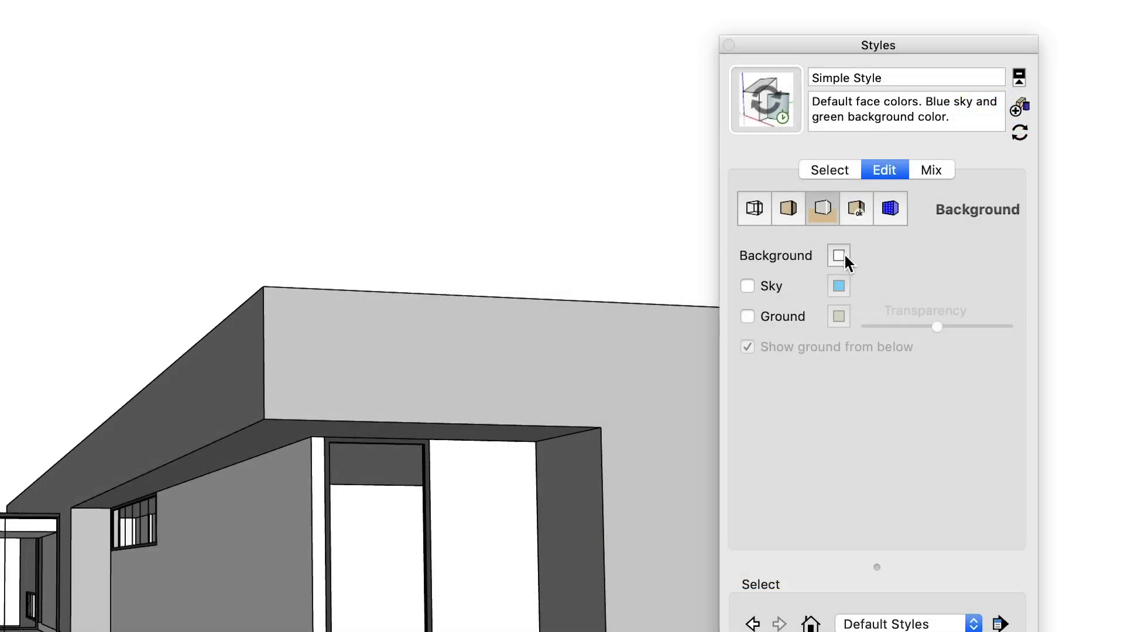
Set the style's background to black and switch the faces to monochrome with a white back color
left_click(838, 252)
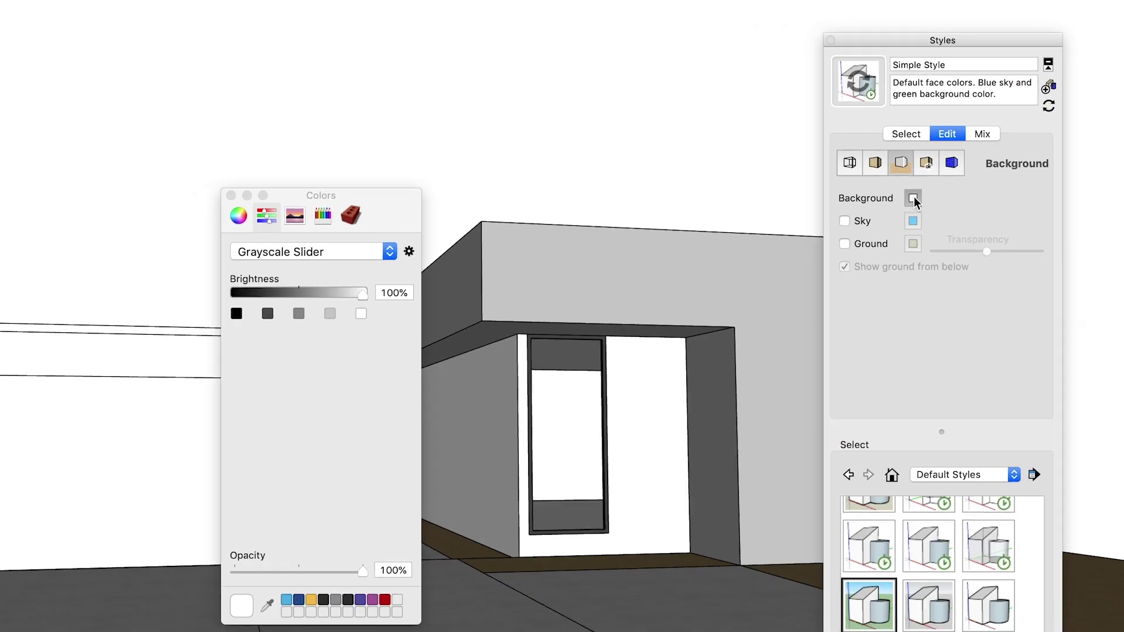
left_click(236, 314)
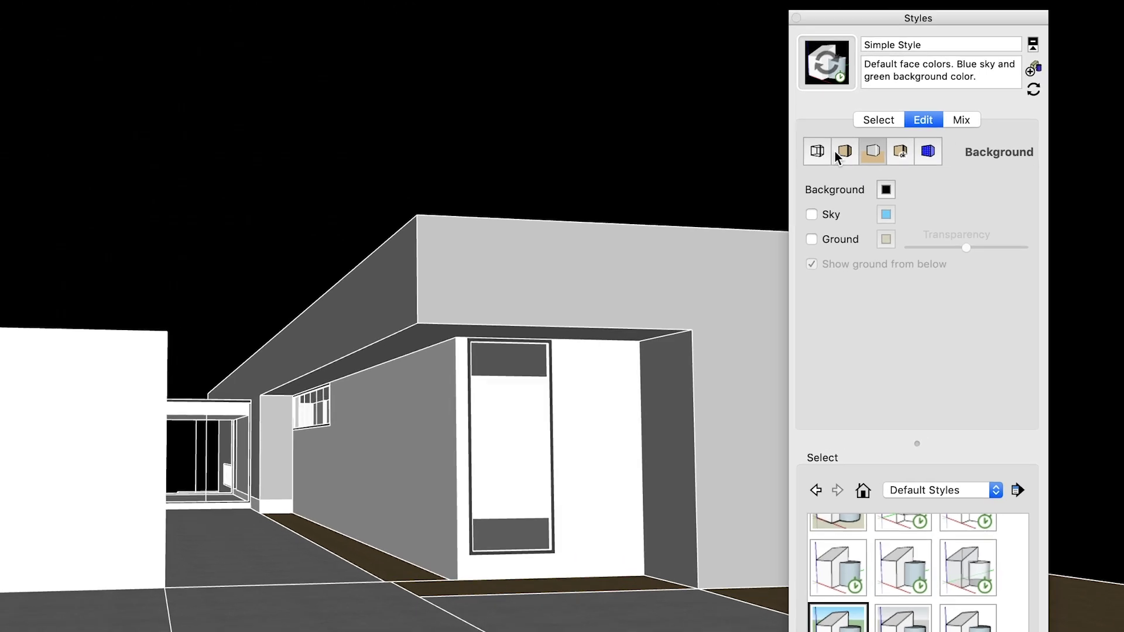
left_click(843, 151)
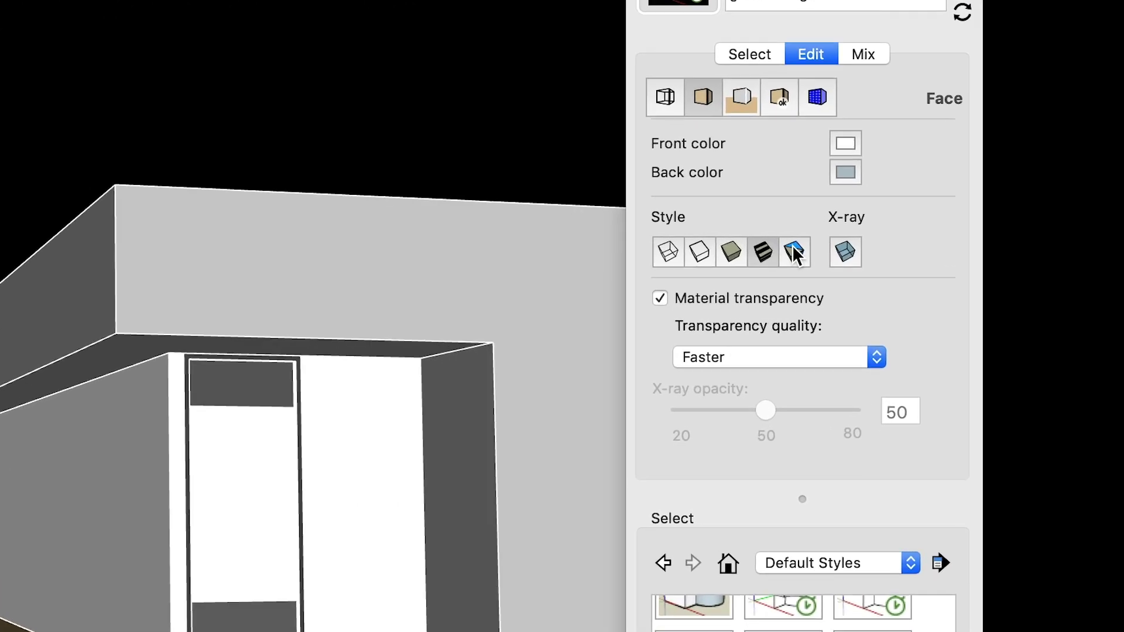
left_click(795, 253)
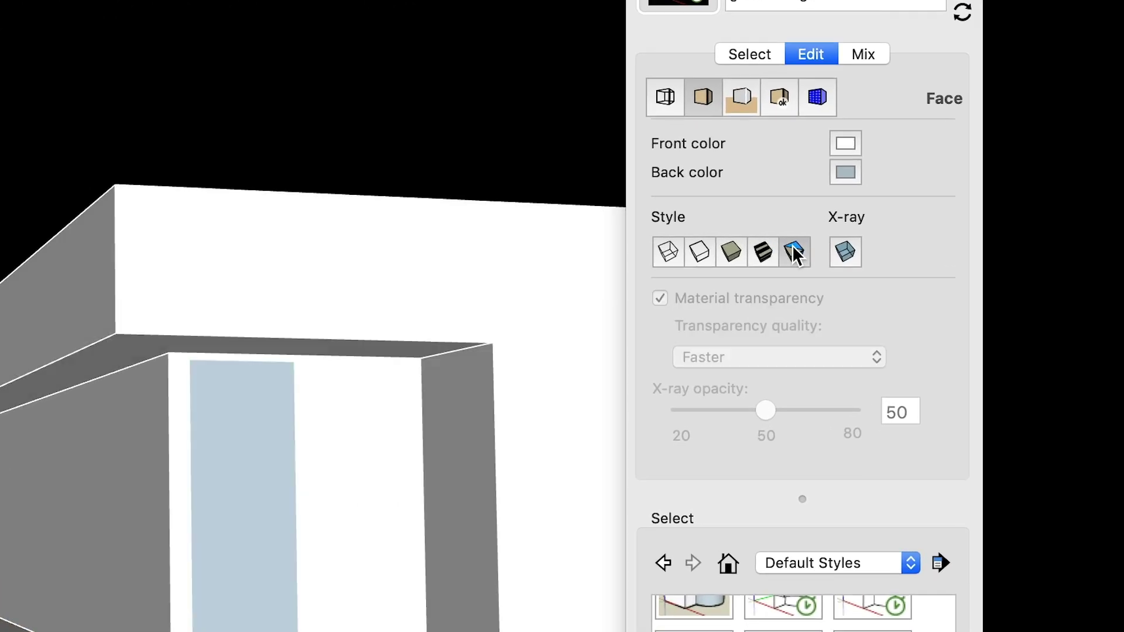
left_click(845, 172)
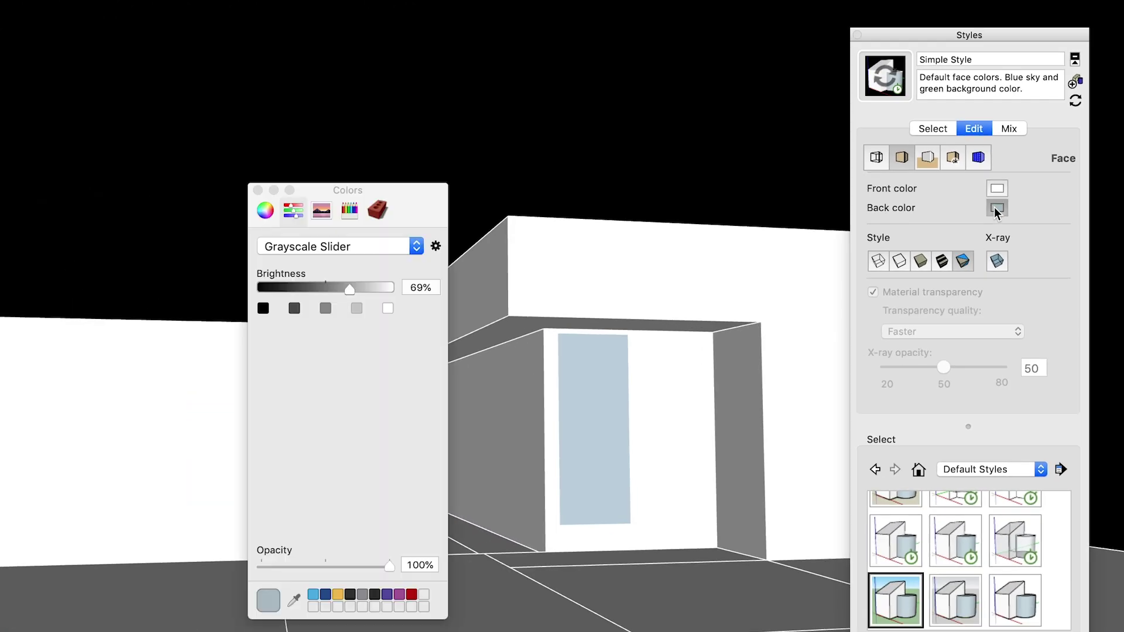
left_click(387, 308)
left_click(257, 190)
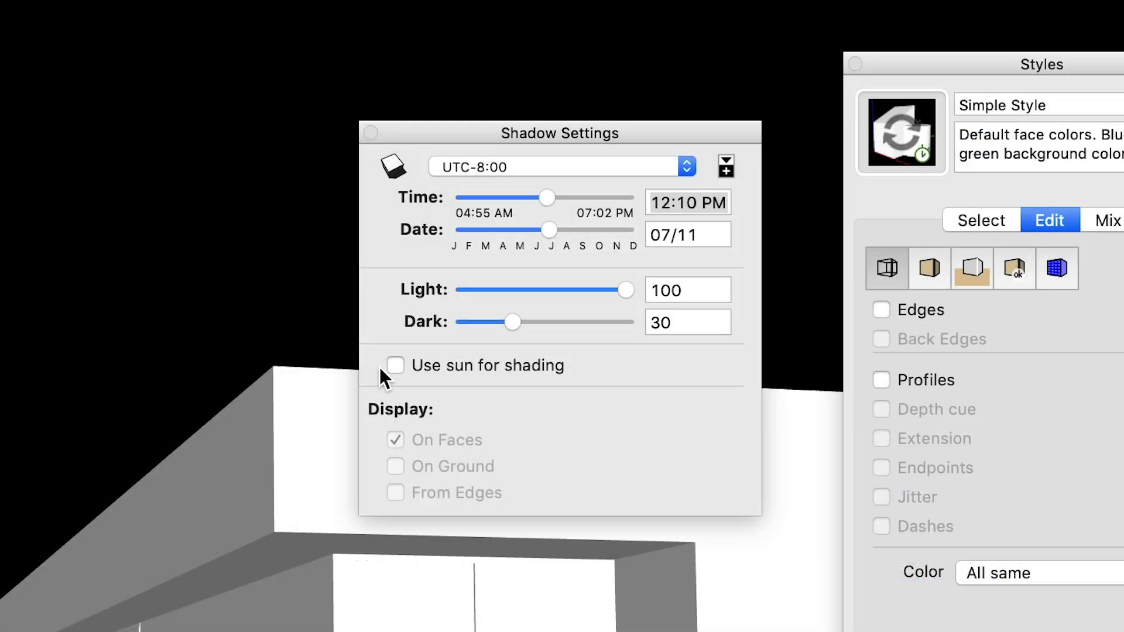
Use the sun for shading with Dark at 100, then close the shadow and style settings
left_click(396, 365)
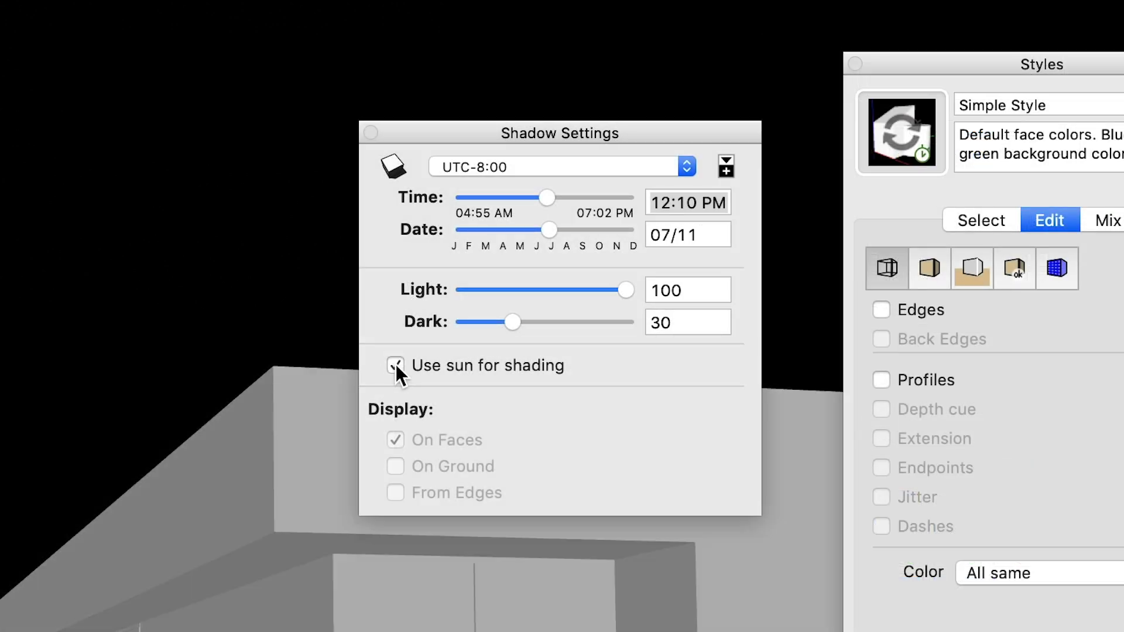
left_click_drag(512, 323, 651, 323)
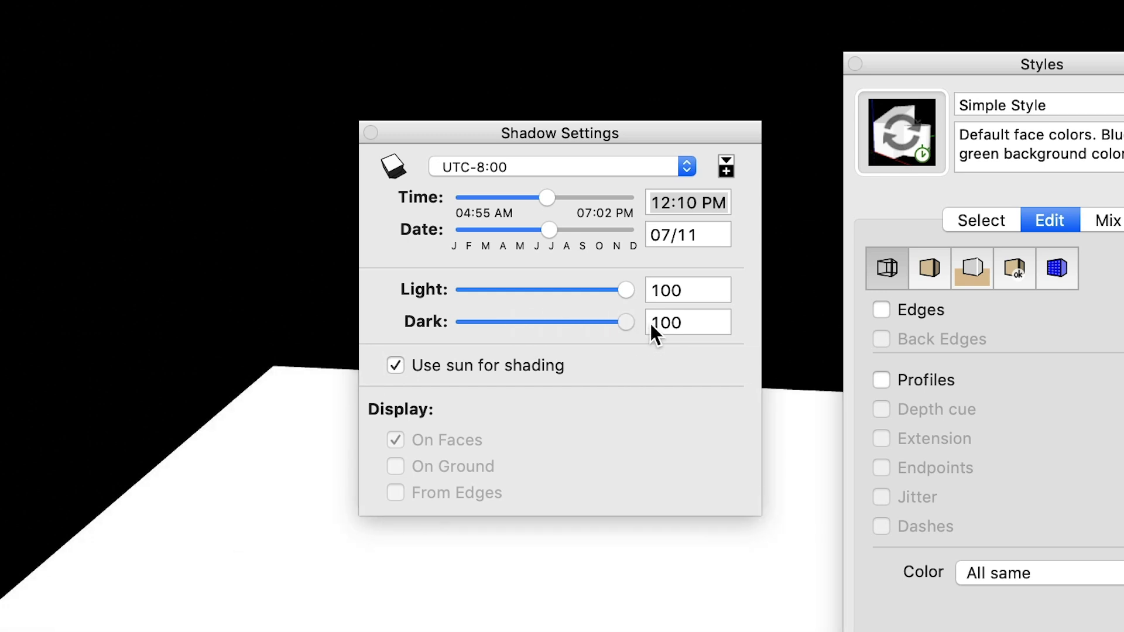
left_click(371, 132)
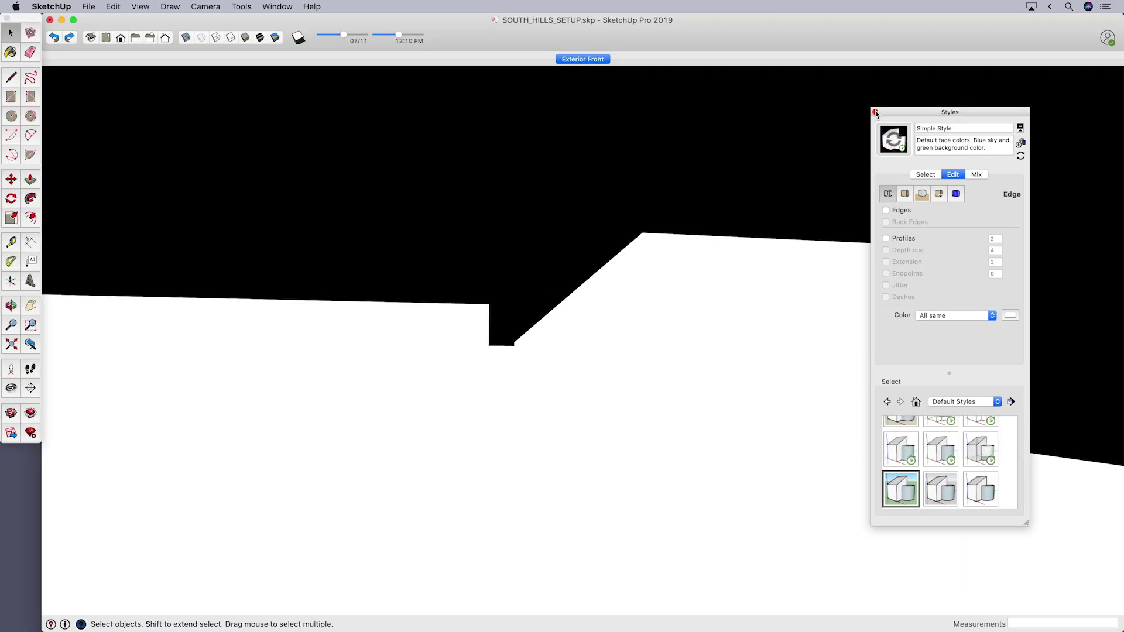
left_click(875, 112)
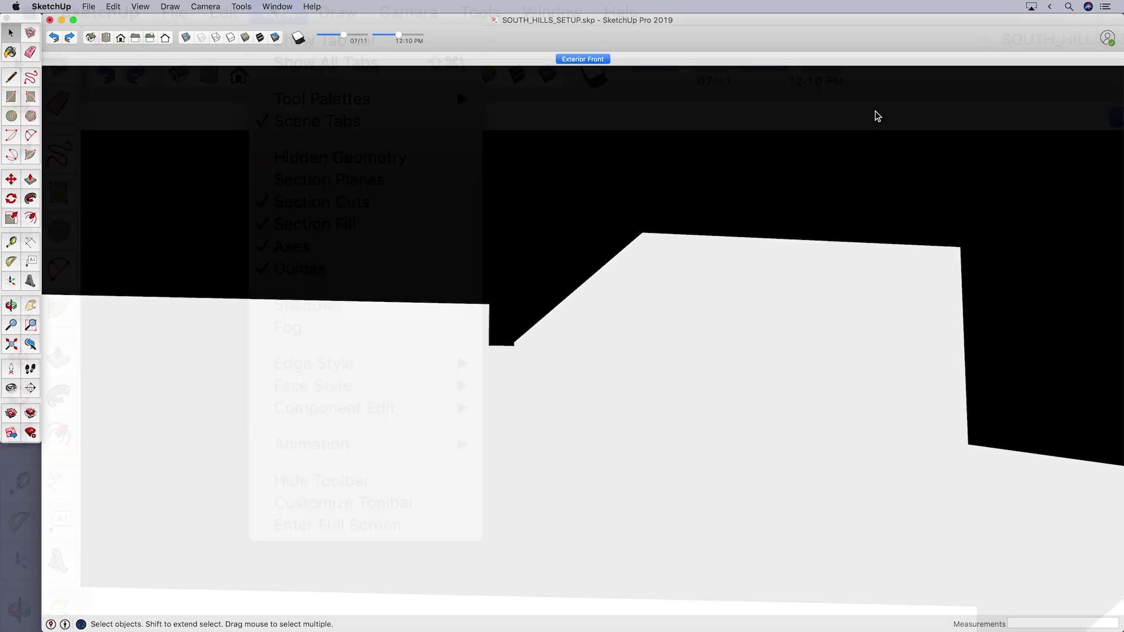
Add a scene for the black-and-white mask view and export it as a PNG 2D graphic, opening the export options
left_click(140, 6)
mouse_move(180, 223)
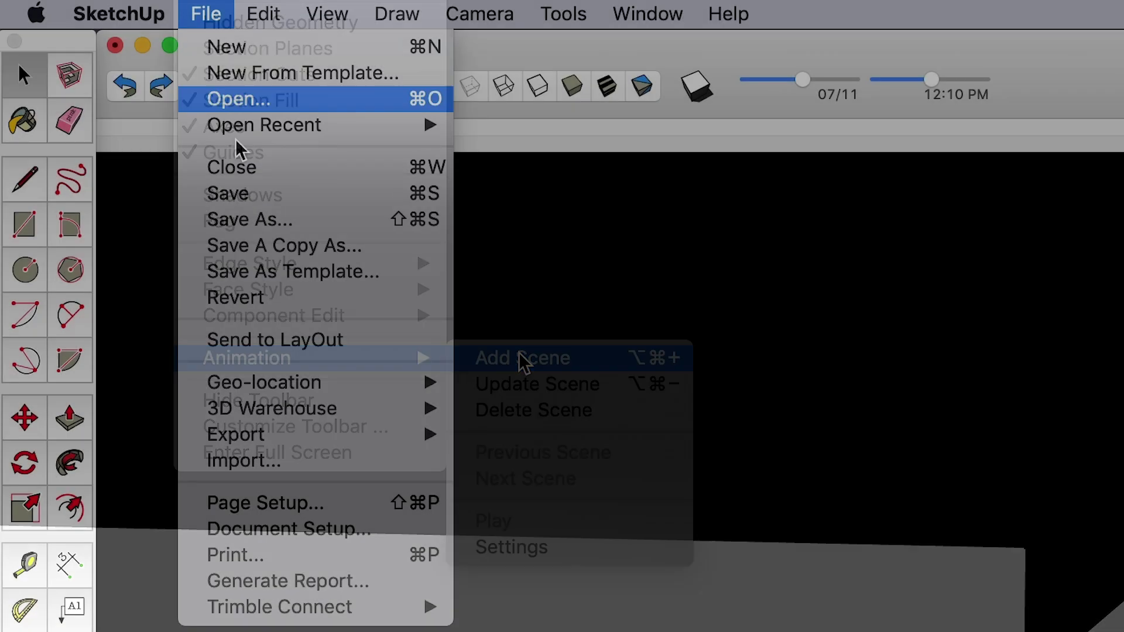
mouse_move(398, 442)
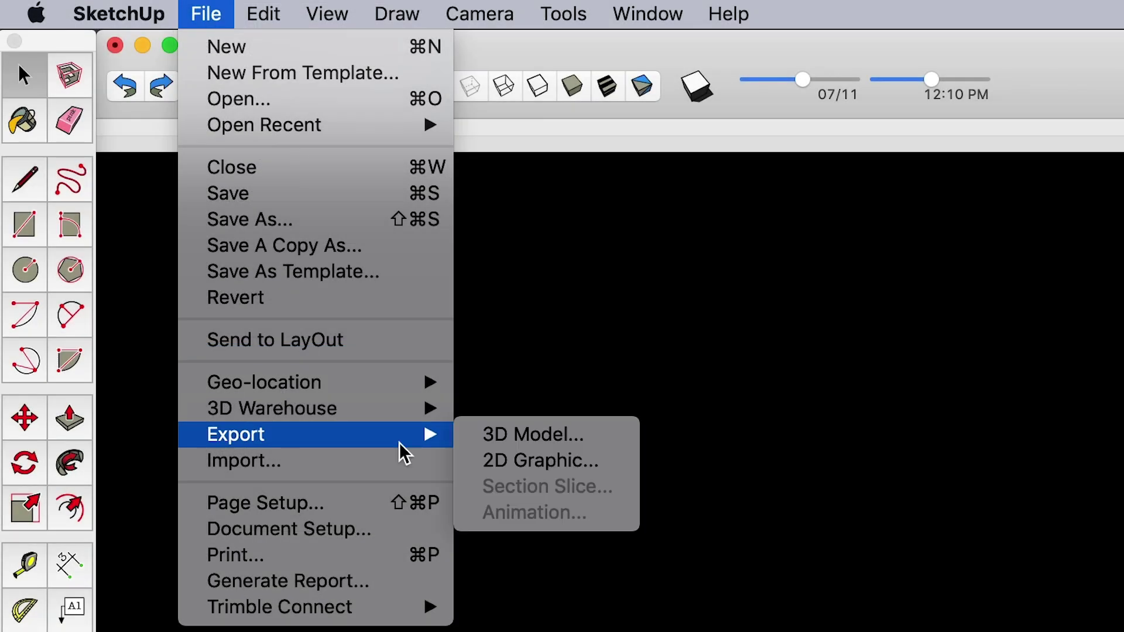
left_click(535, 462)
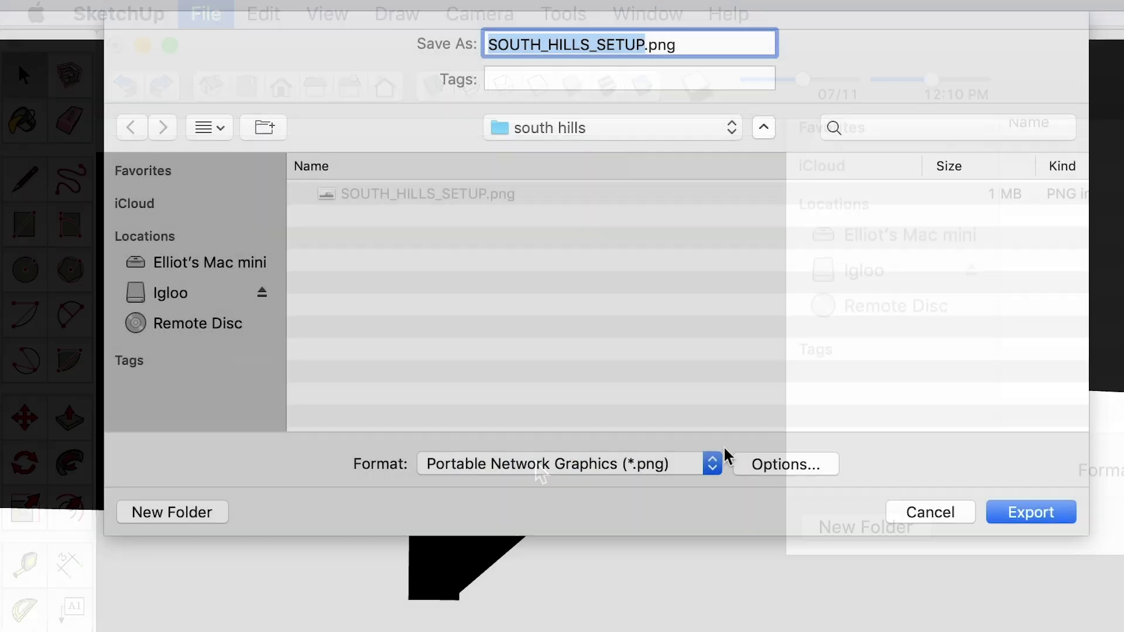
left_click(761, 460)
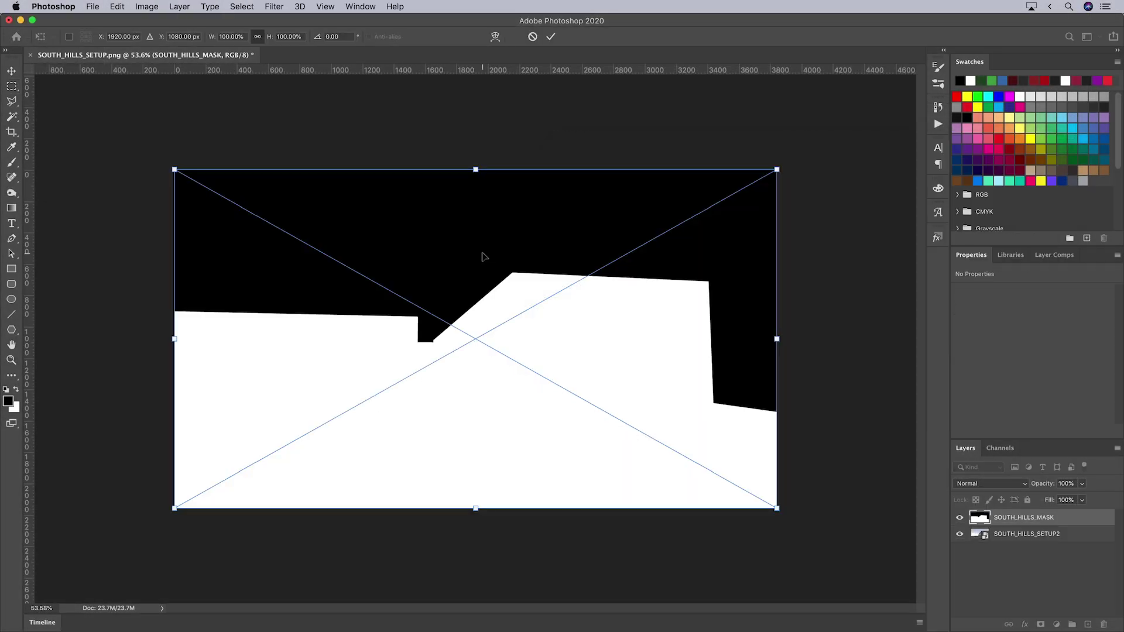
In Photoshop, place SOUTH_HILLS_MASK, select its white area, hide it and use the selection to mask the SOUTH_HILLS_SETUP2 layer
key("Return")
left_click(1001, 448)
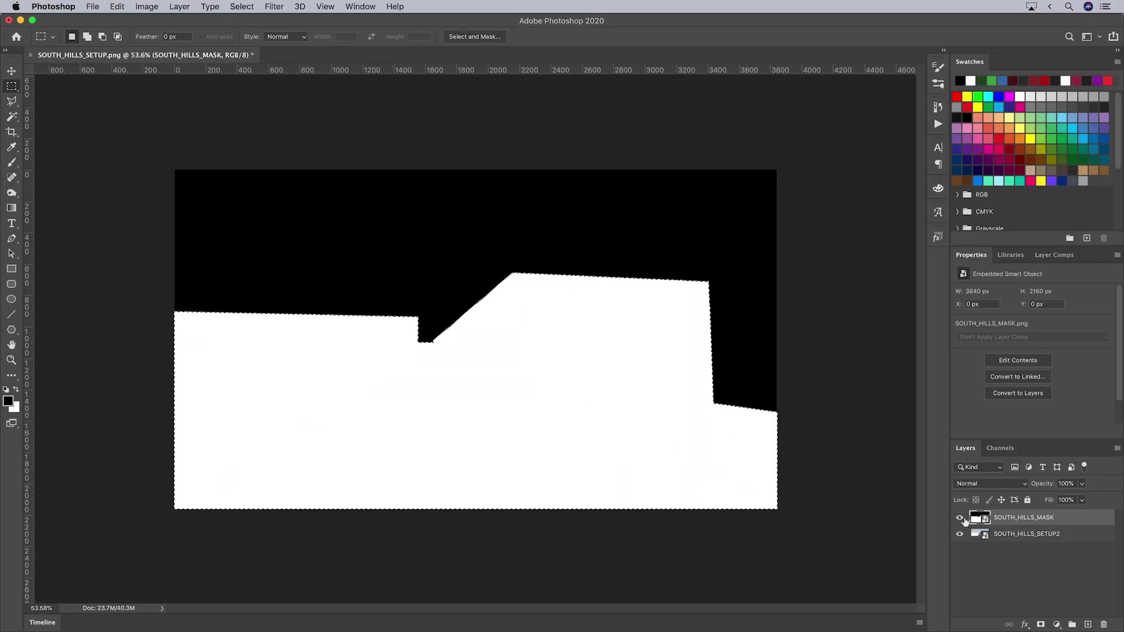
left_click(959, 517)
left_click(1026, 533)
left_click(1040, 625)
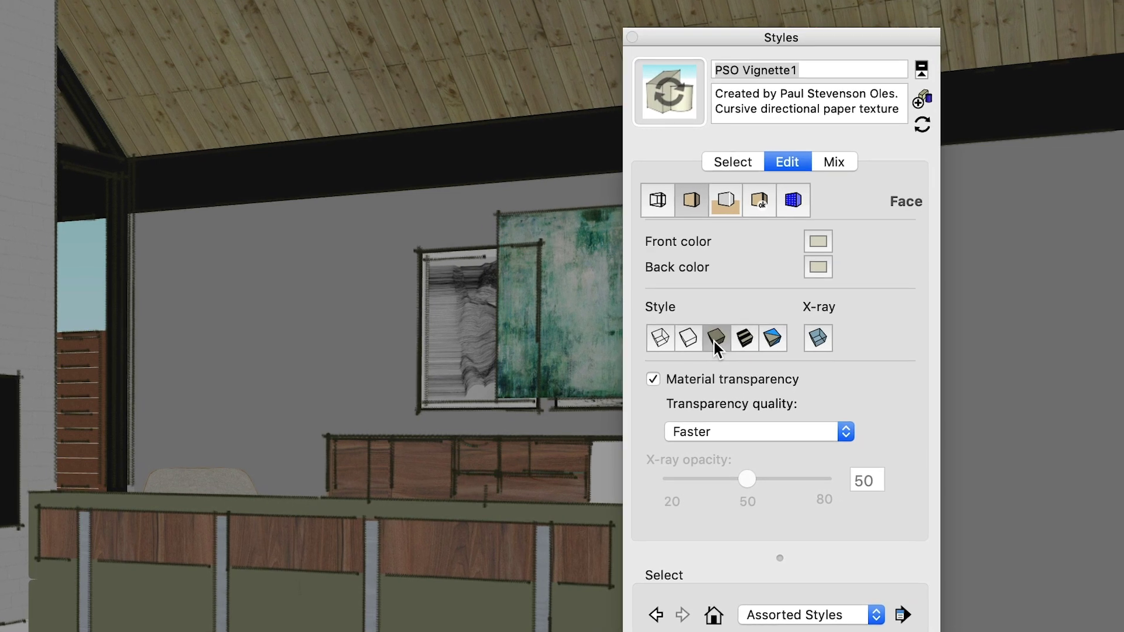
In SketchUp, switch the living room scene's PSO Vignette1 style to plain shaded faces and turn off its edges
left_click(712, 339)
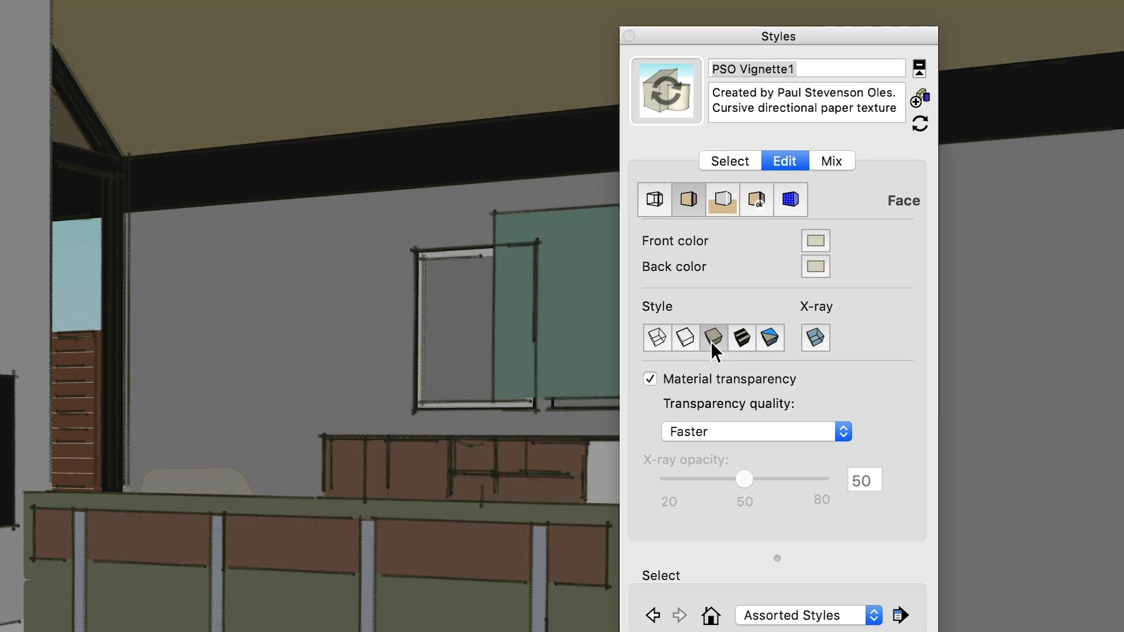
left_click(650, 202)
left_click(648, 229)
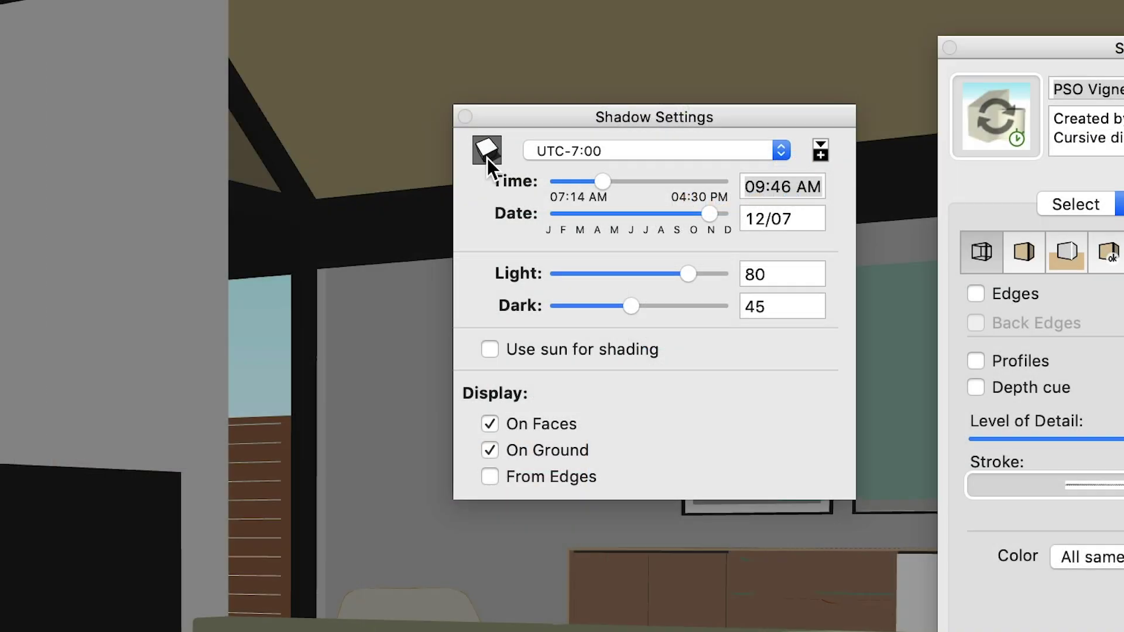
Turn off shadows, enable the sun for shading and raise the light level for flat colors
left_click(487, 153)
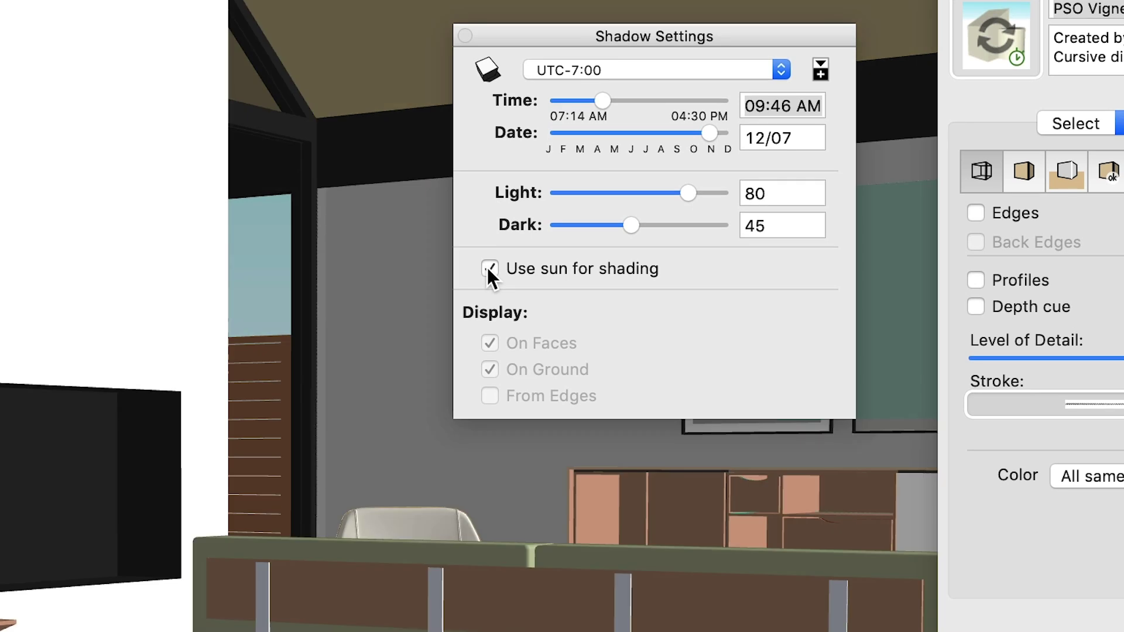
left_click(488, 302)
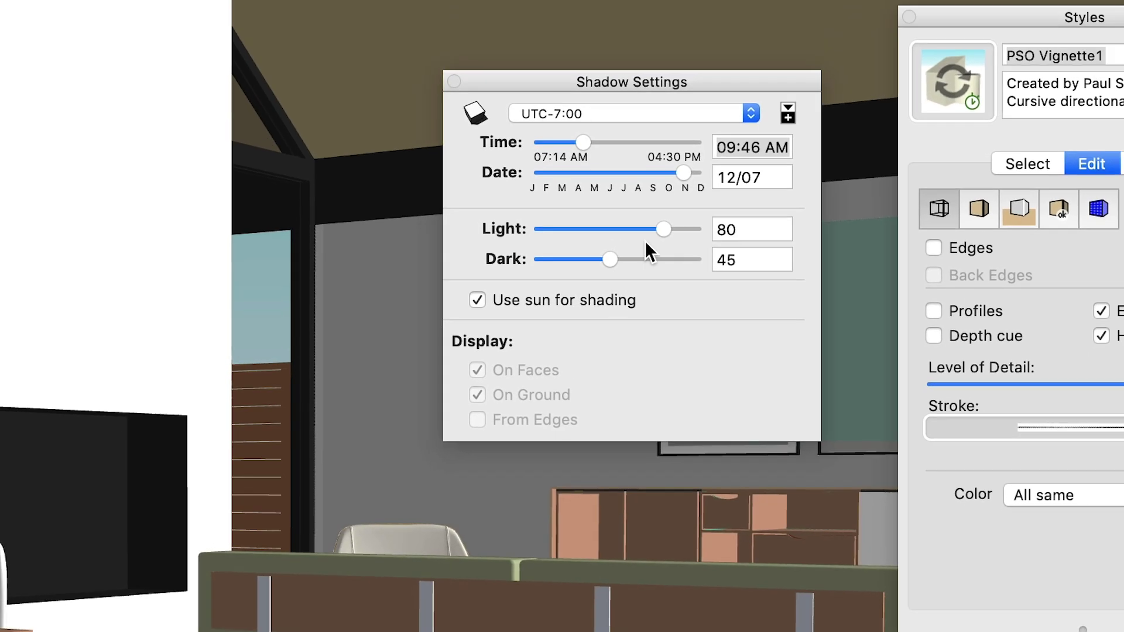
mouse_move(665, 227)
left_mouse_down()
mouse_move(515, 308)
mouse_move(507, 326)
mouse_move(684, 345)
left_mouse_up()
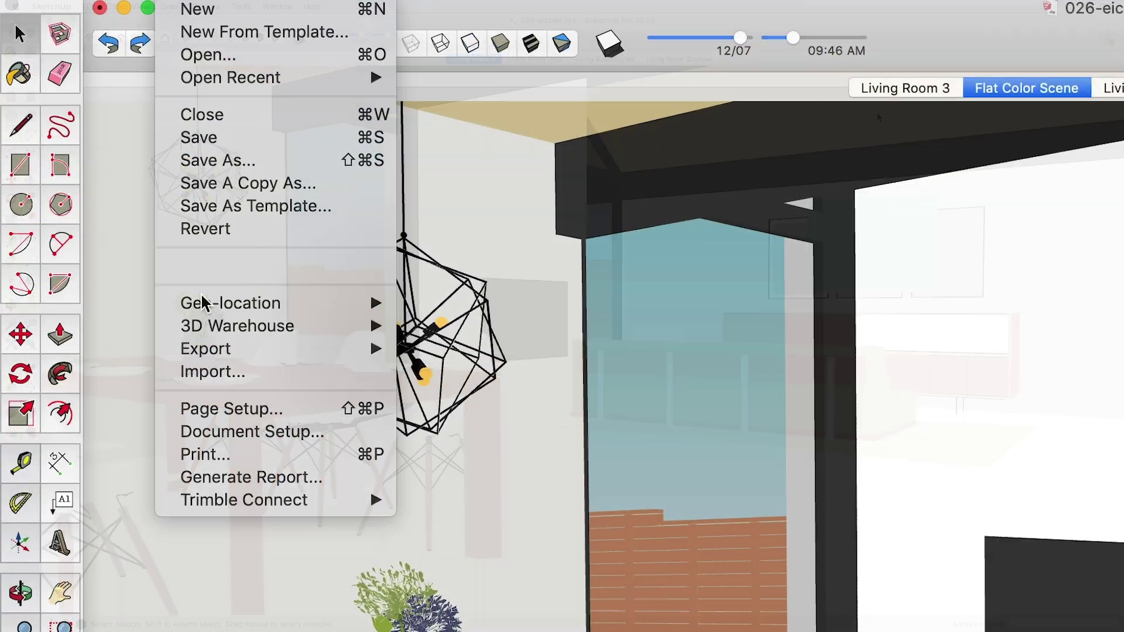
In Photoshop, select the sofa's brown panels from the exported flat-color image and adjust them with Hue/Saturation
mouse_move(261, 314)
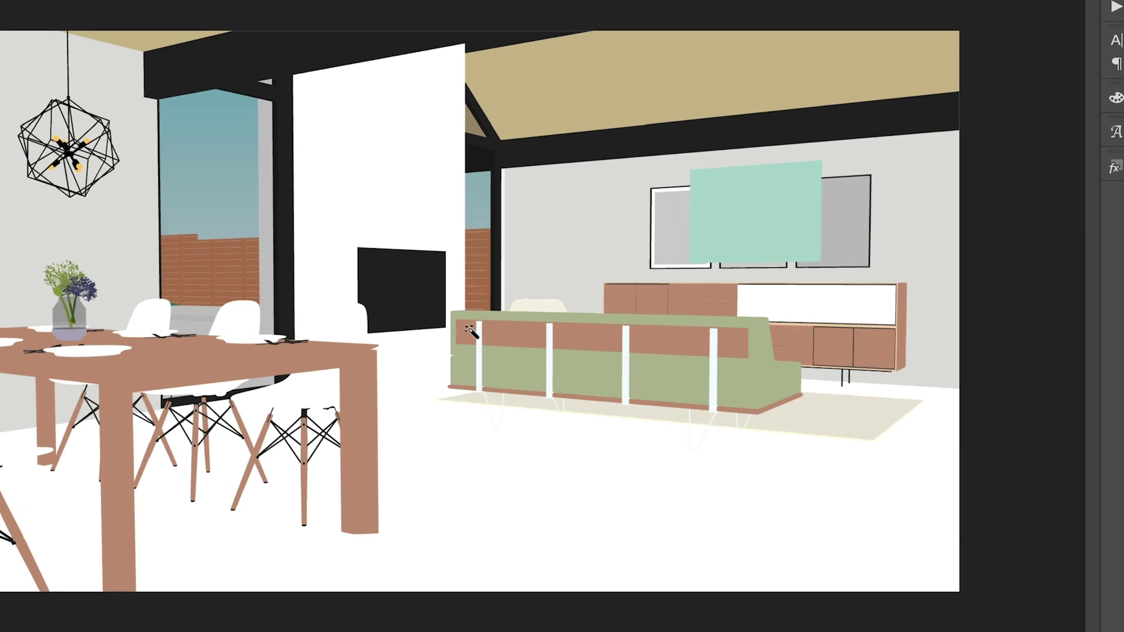
left_click(469, 329)
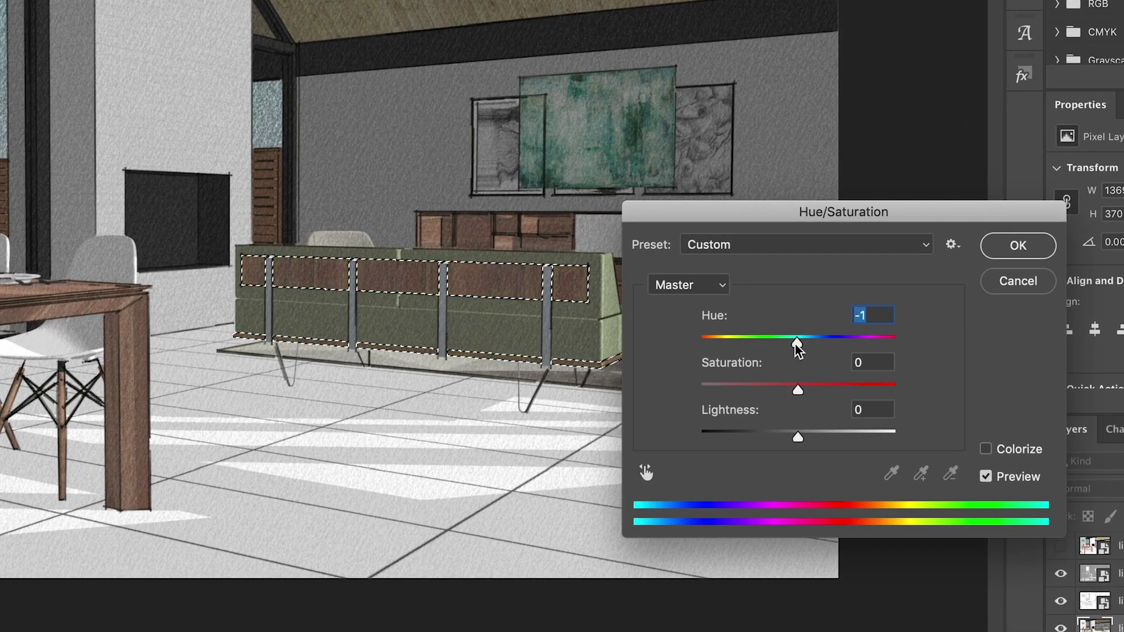
left_click_drag(709, 388, 718, 388)
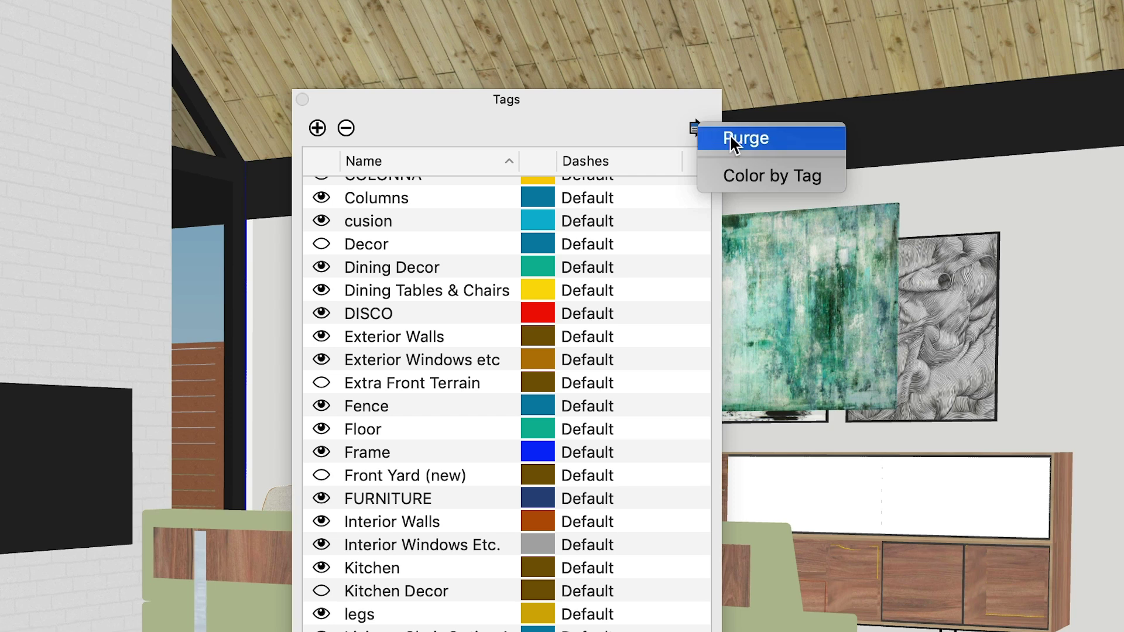
In SketchUp, color the model by tag and set the FURNITURE tag's color to white
left_click(733, 175)
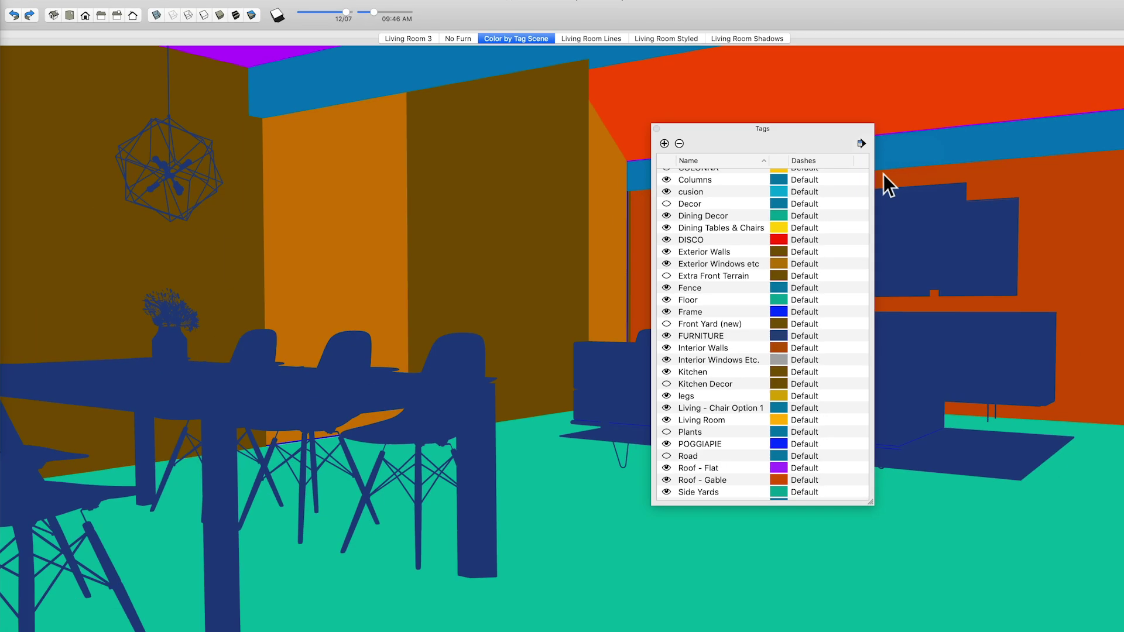
left_click(779, 340)
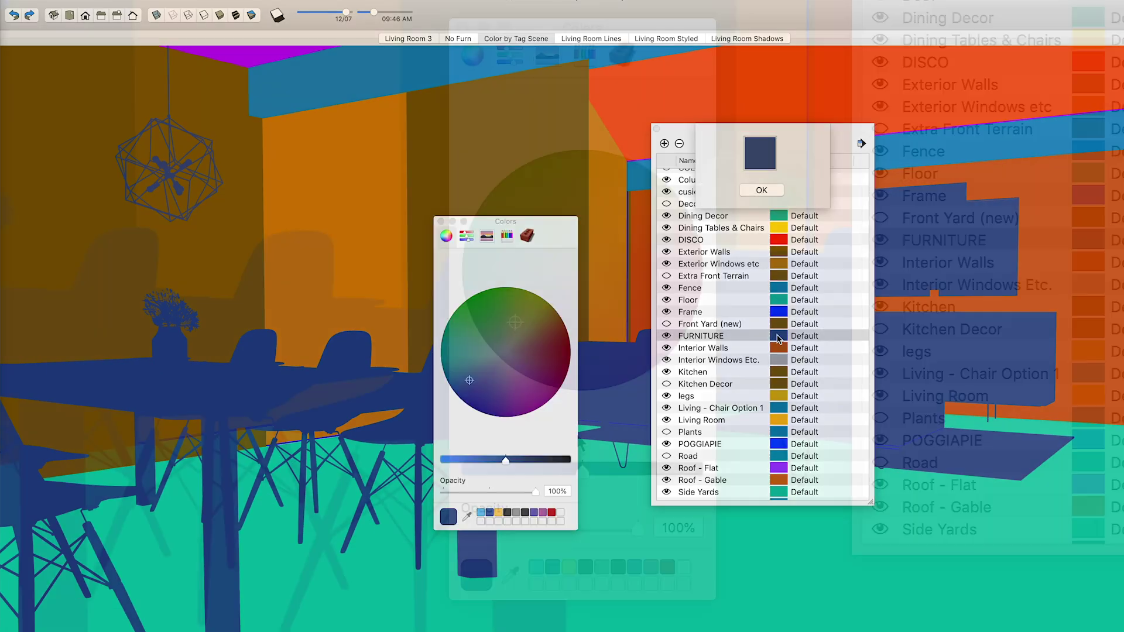
left_click_drag(479, 459, 448, 459)
left_click(504, 351)
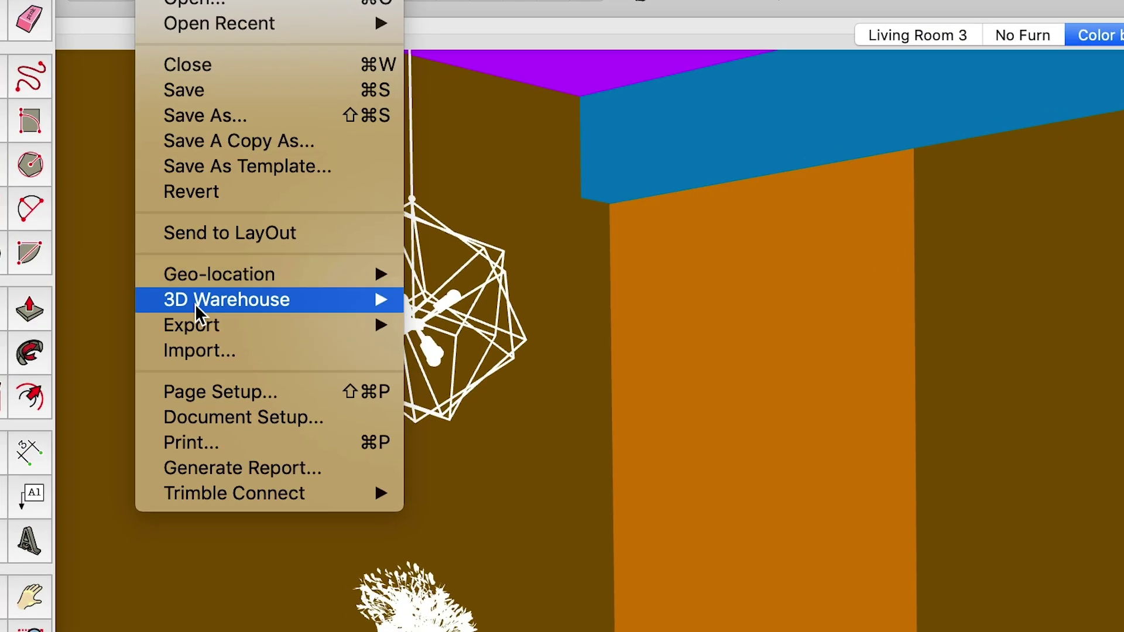
Export the color-by-tag scene and select its white furniture in Photoshop using Color Range with fuzziness 80
mouse_move(205, 314)
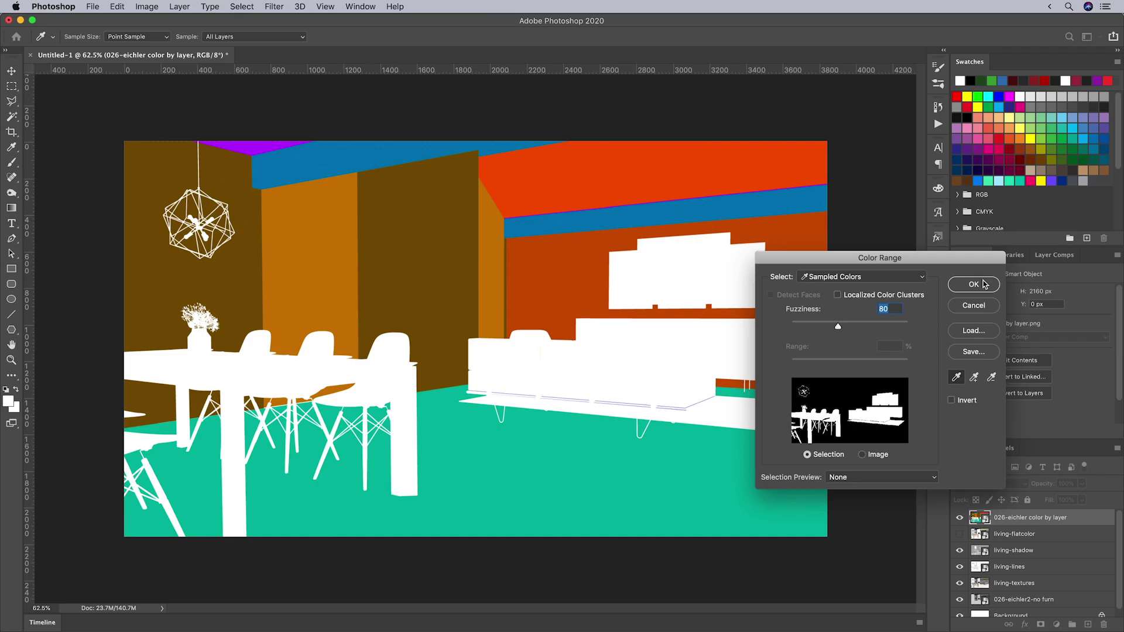
left_click(986, 283)
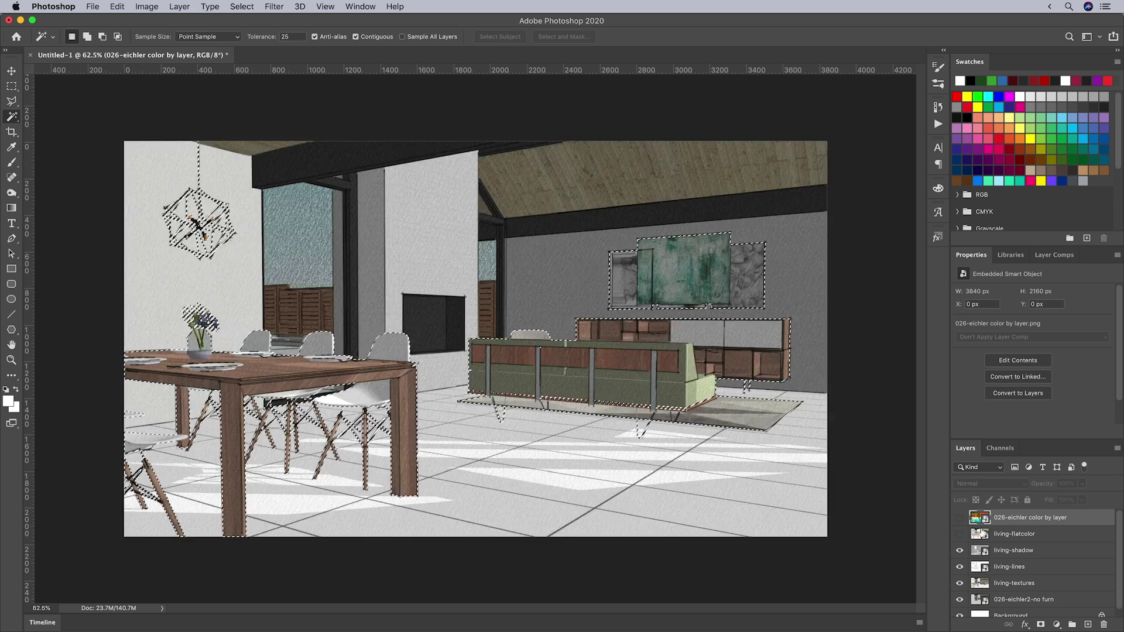
Colorize the selected furniture on the living-textures layer with Hue/Saturation, using hue 205 and saturation +44
left_click_drag(1083, 498, 1045, 500)
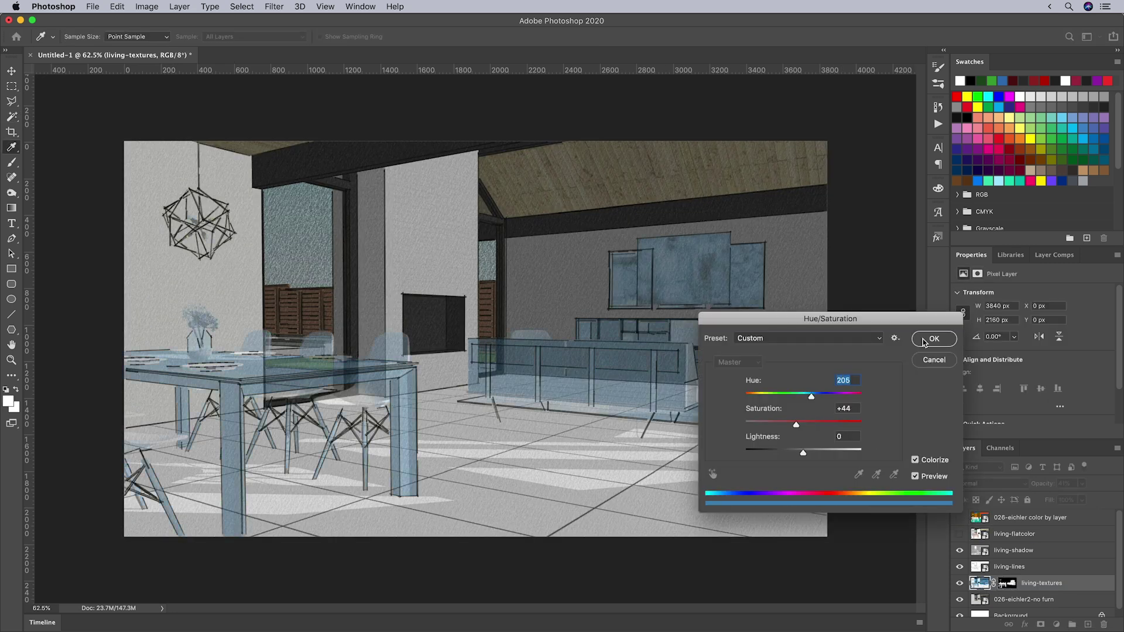
key("Return")
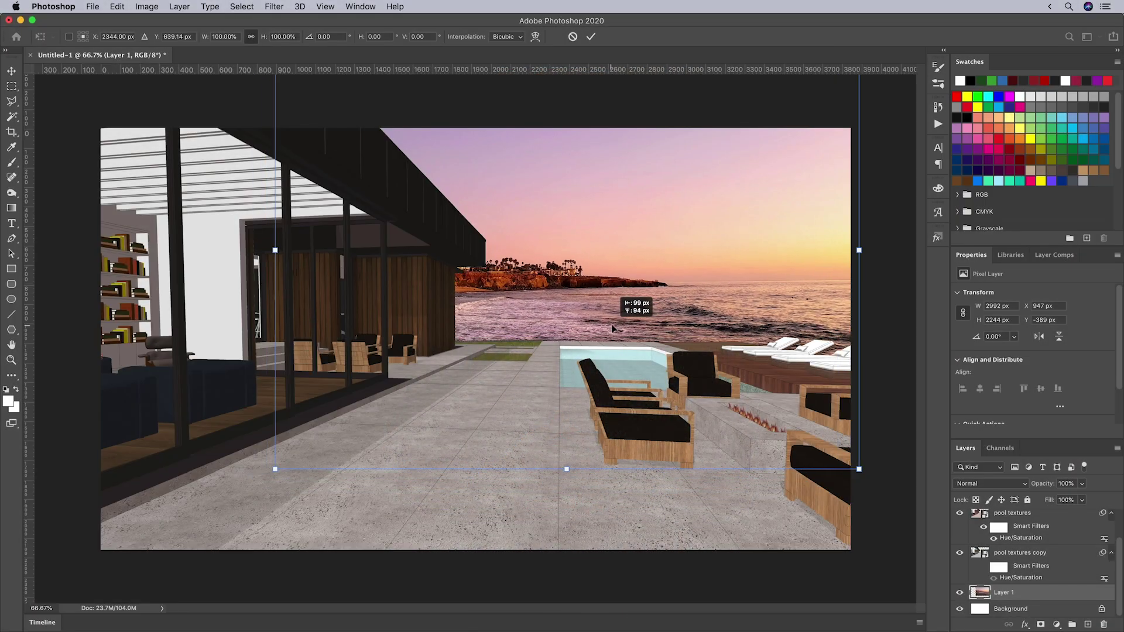
Reposition the sunset photo on Layer 1 behind the pool rendering
left_click_drag(613, 327, 609, 339)
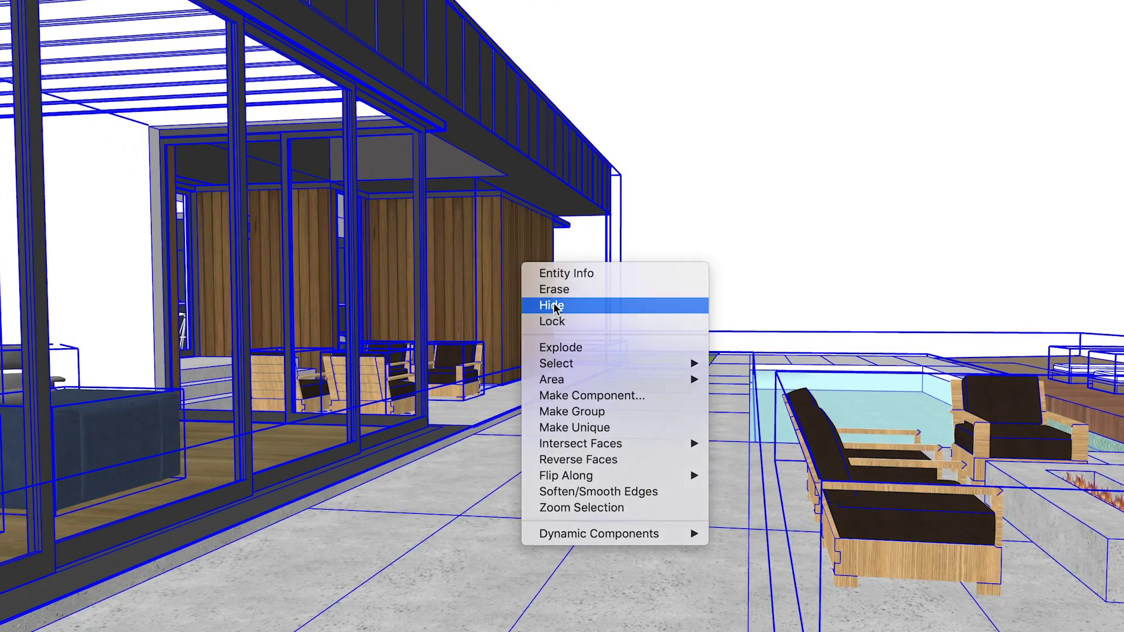
In SketchUp, hide the model geometry, turn on the style's Sky and Ground, and export the horizon scene
left_click(554, 305)
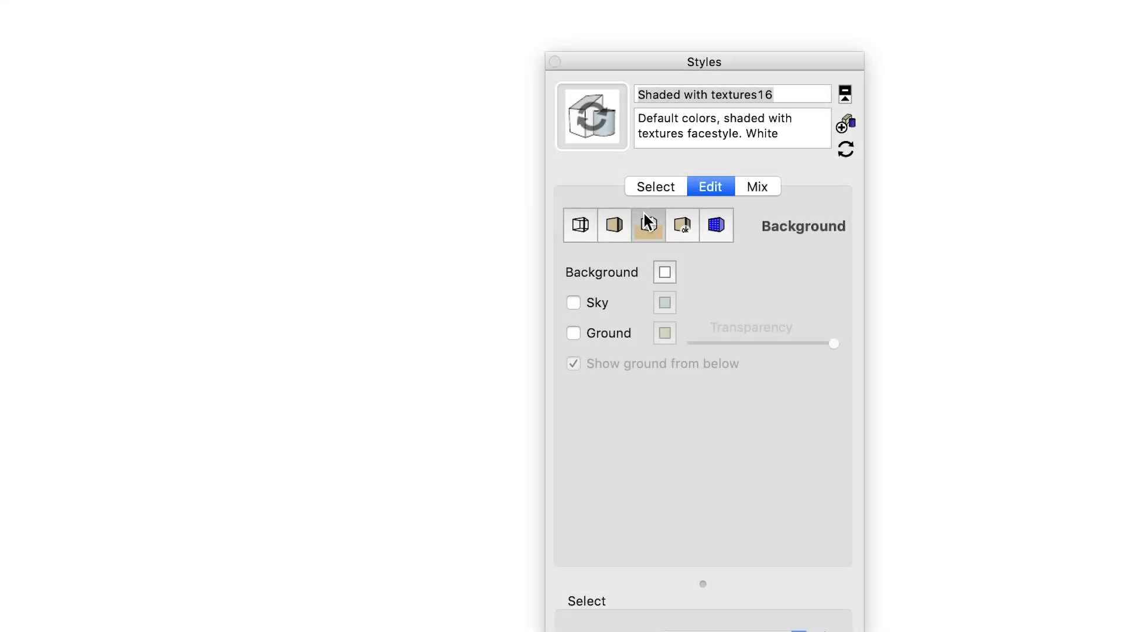
left_click(573, 304)
left_click(572, 333)
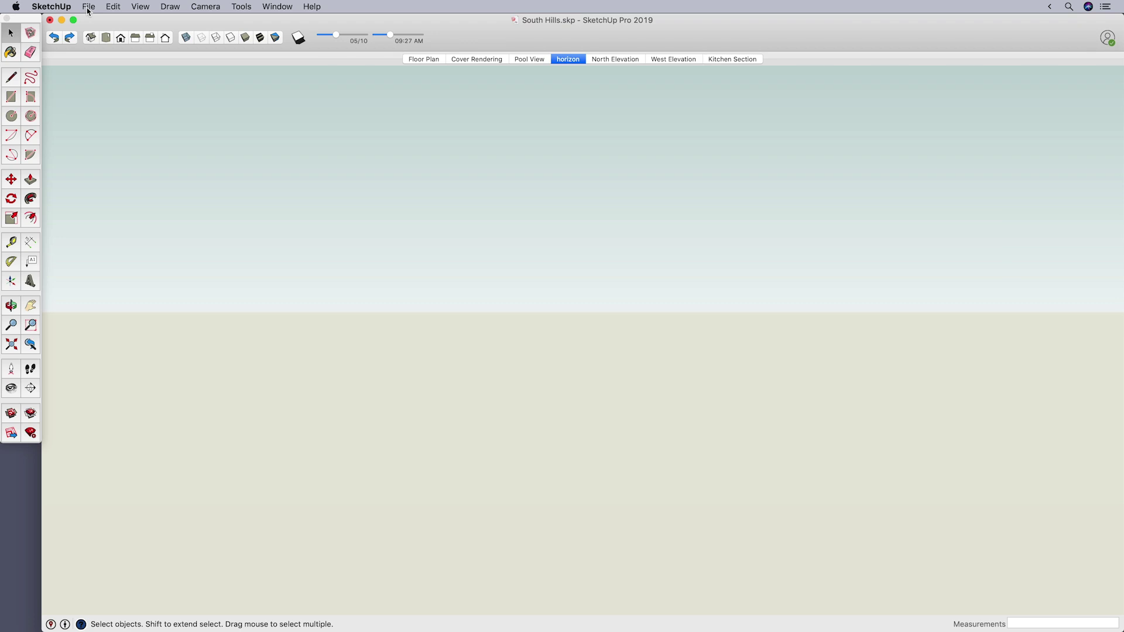
left_click(89, 7)
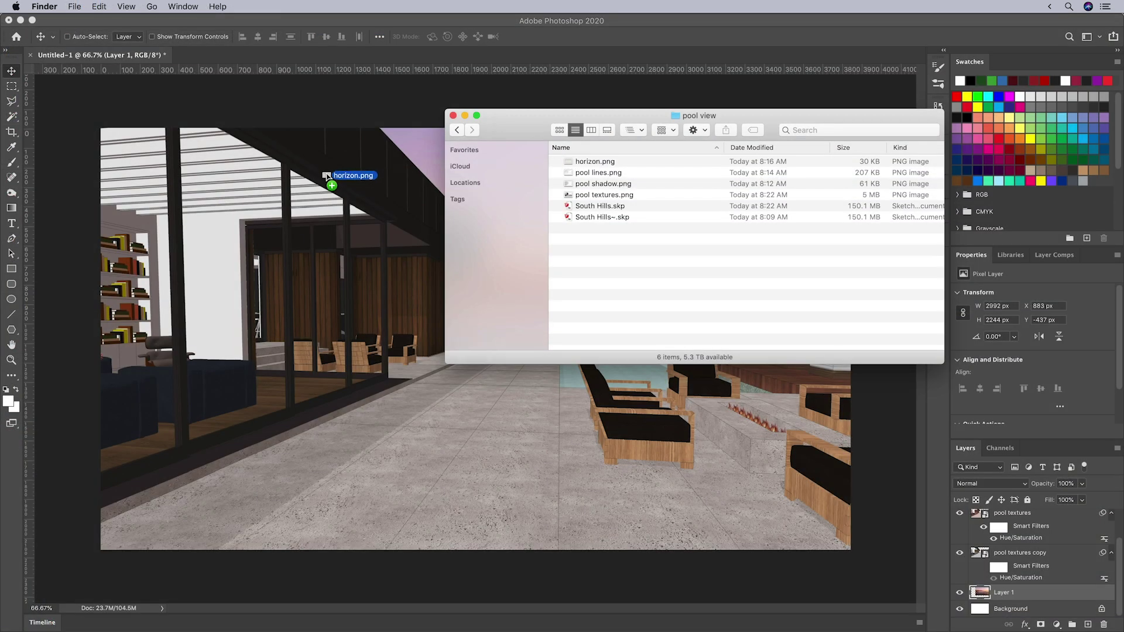
In Photoshop, place horizon.png as a guide for the horizon, hide it, and align the sunset photo's horizon to the guide
left_click_drag(326, 175, 328, 178)
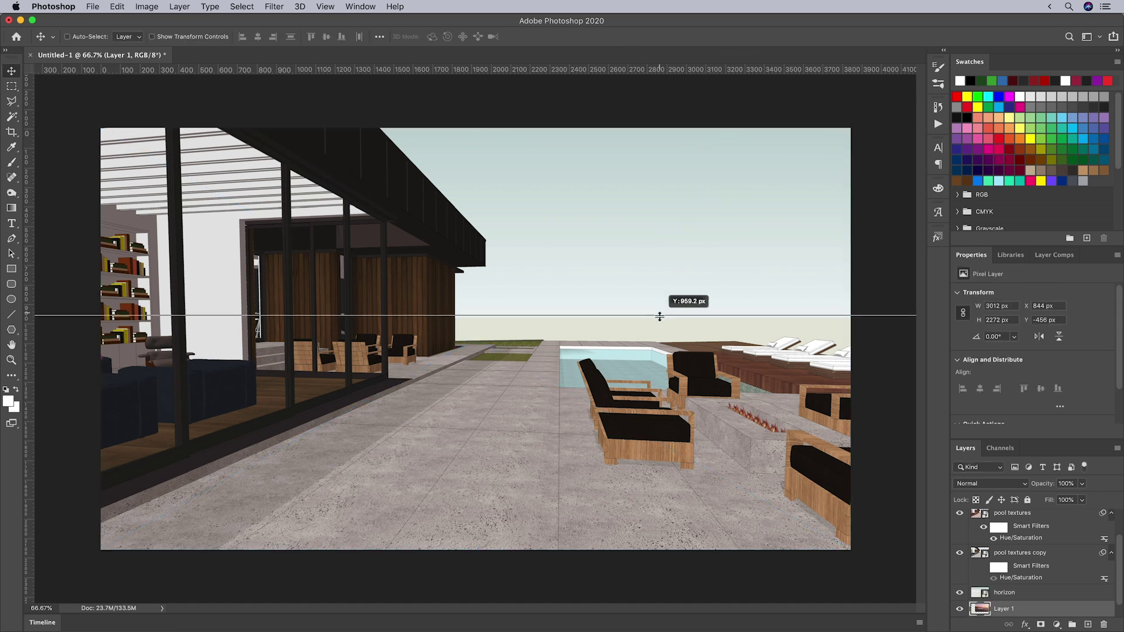
left_click(960, 593)
left_click_drag(718, 265, 717, 288)
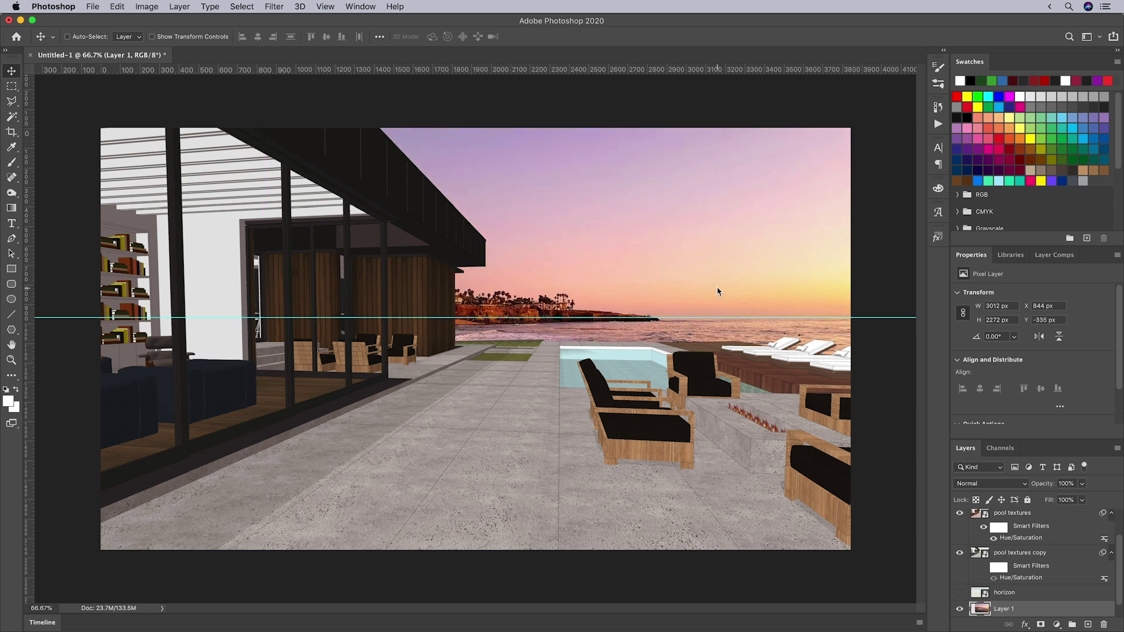
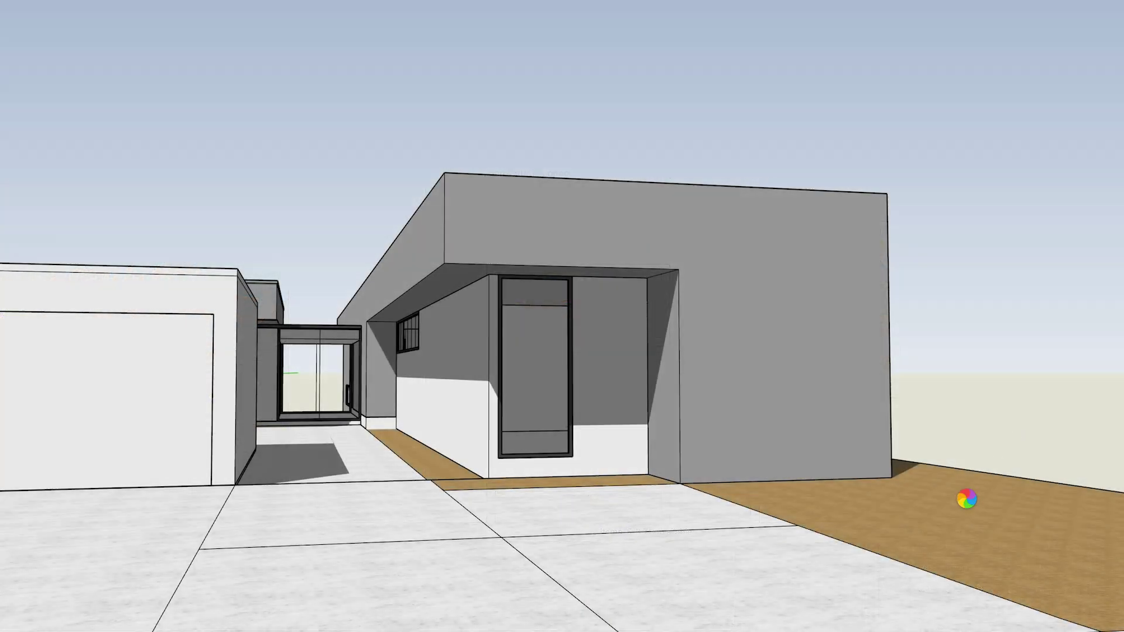
In SketchUp, position a car component on the driveway and assign the car, person and tree to the tag REF LAYER
key("ctrl+v")
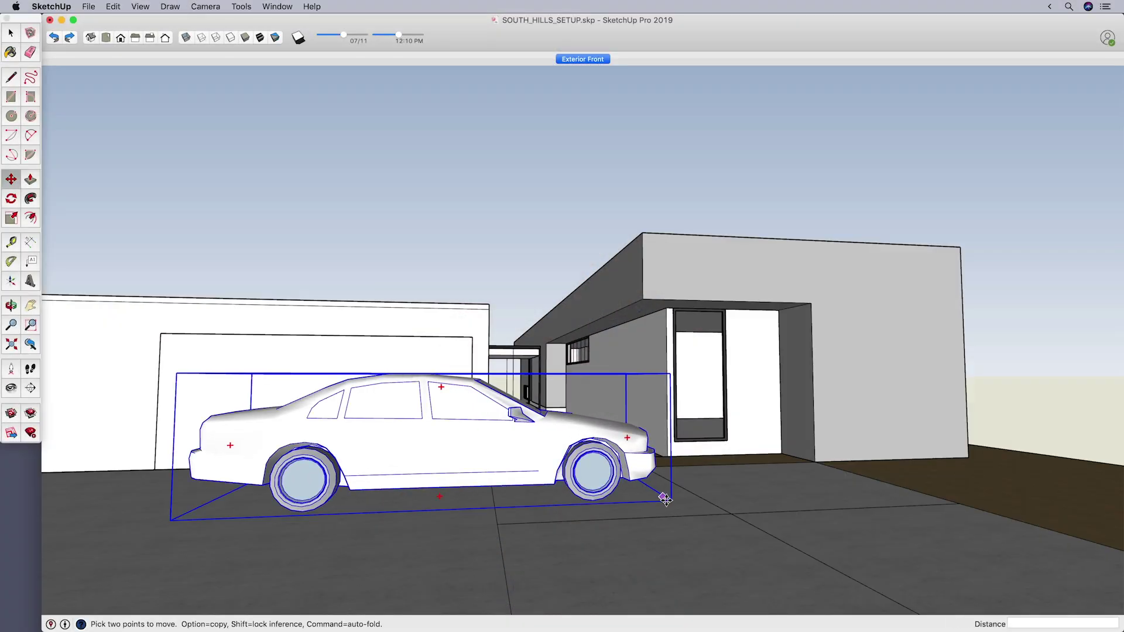
left_click(666, 499)
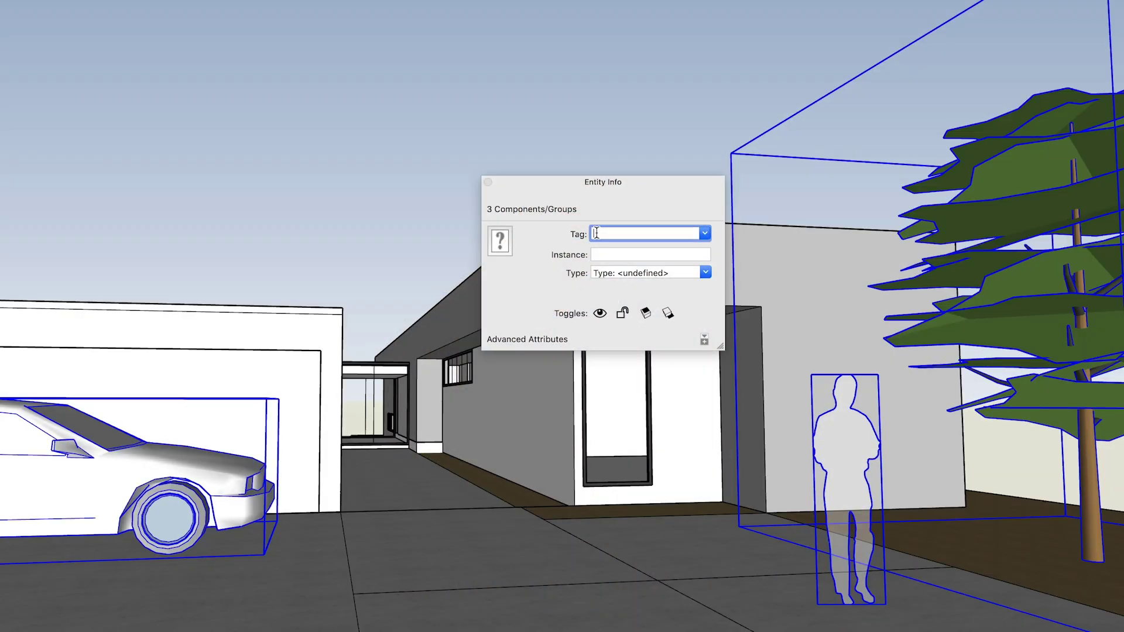
type("REF LAYER")
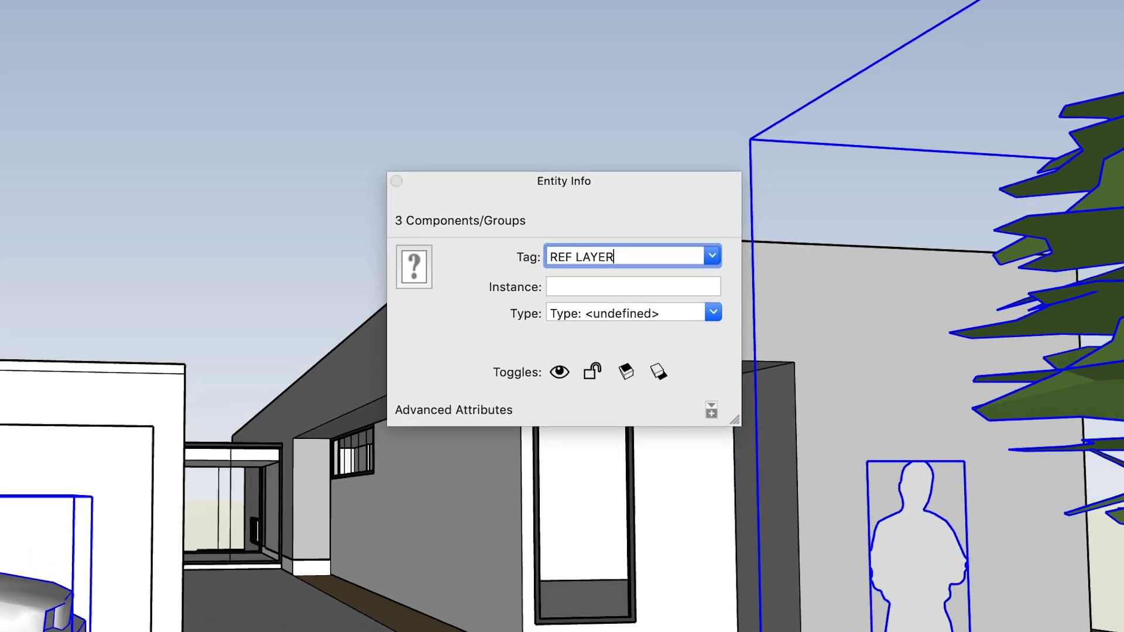
key("Return")
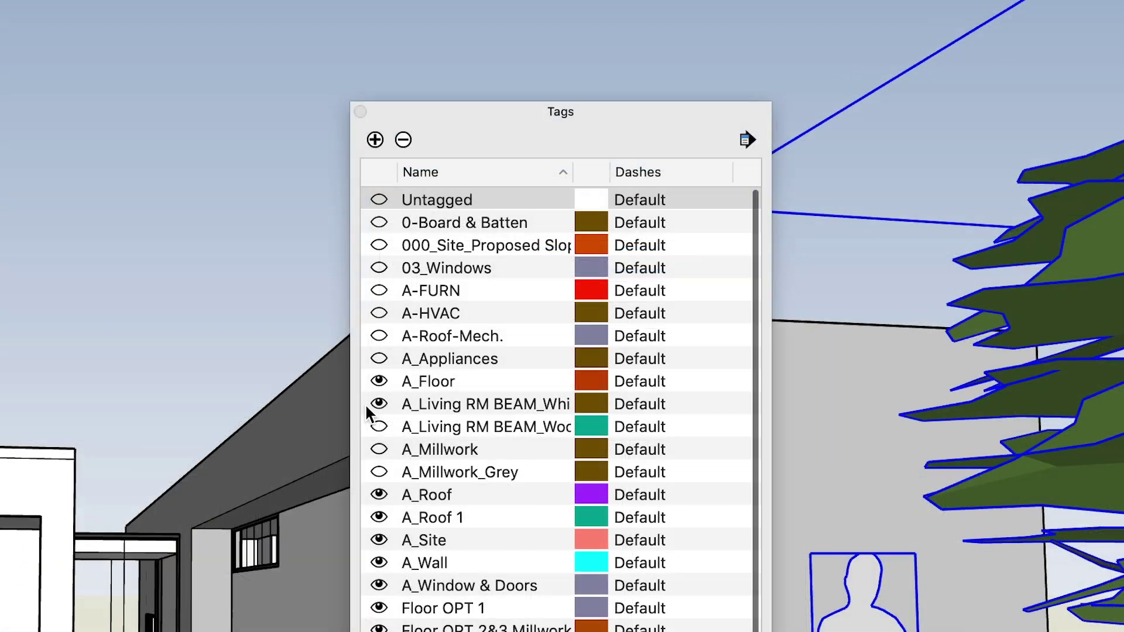
Hide every tag except REF LAYER and export the view as the Reference Layer scene
left_click_drag(367, 402, 674, 631)
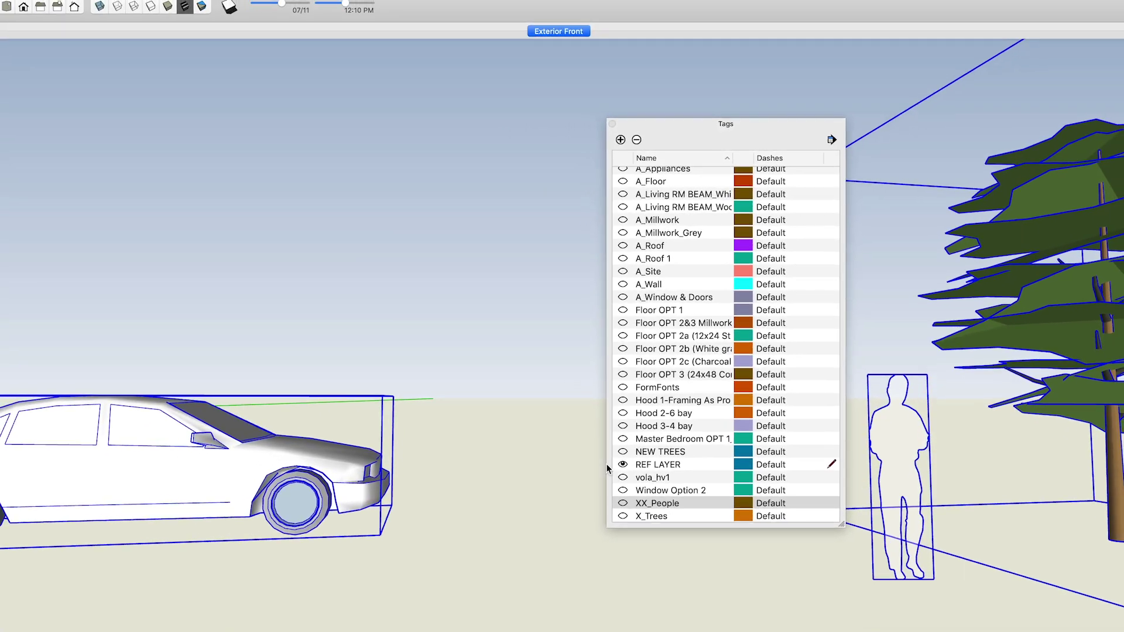
left_click(634, 126)
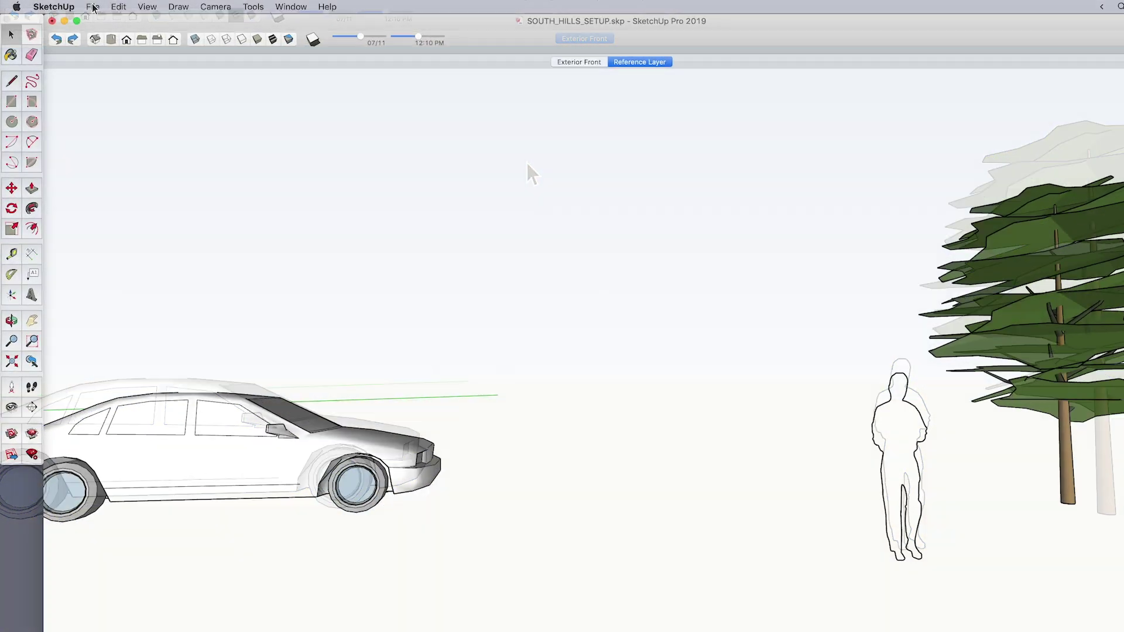
left_click(83, 6)
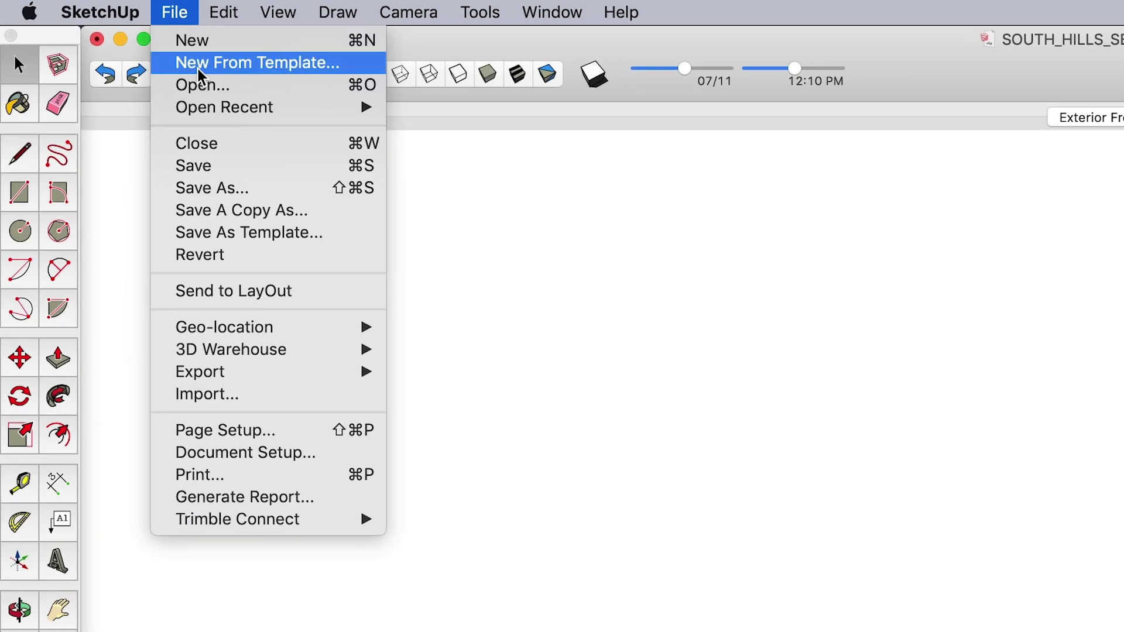
mouse_move(194, 294)
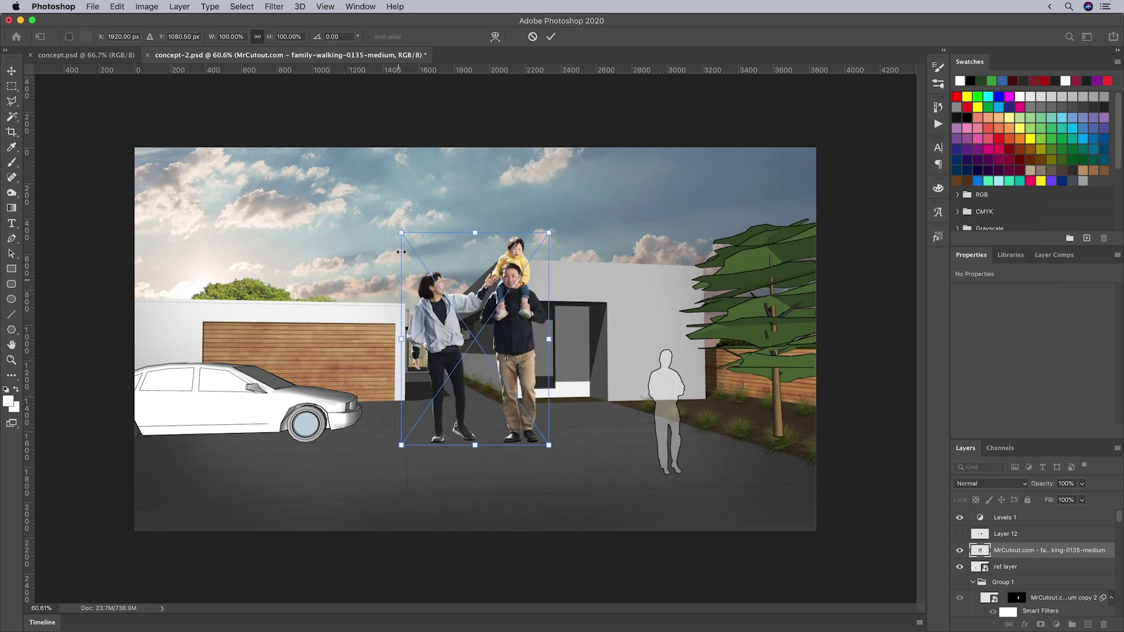
In Photoshop, place and scale the family cutout over the reference person and the red car cutout over the reference car
left_click_drag(449, 366, 630, 417)
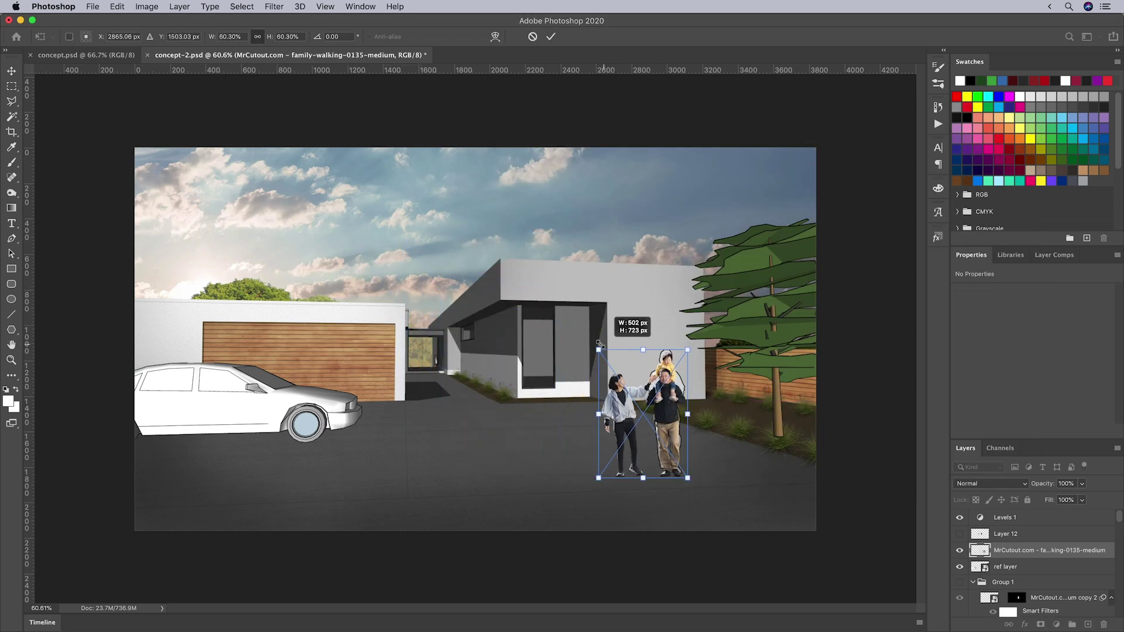
key("Return")
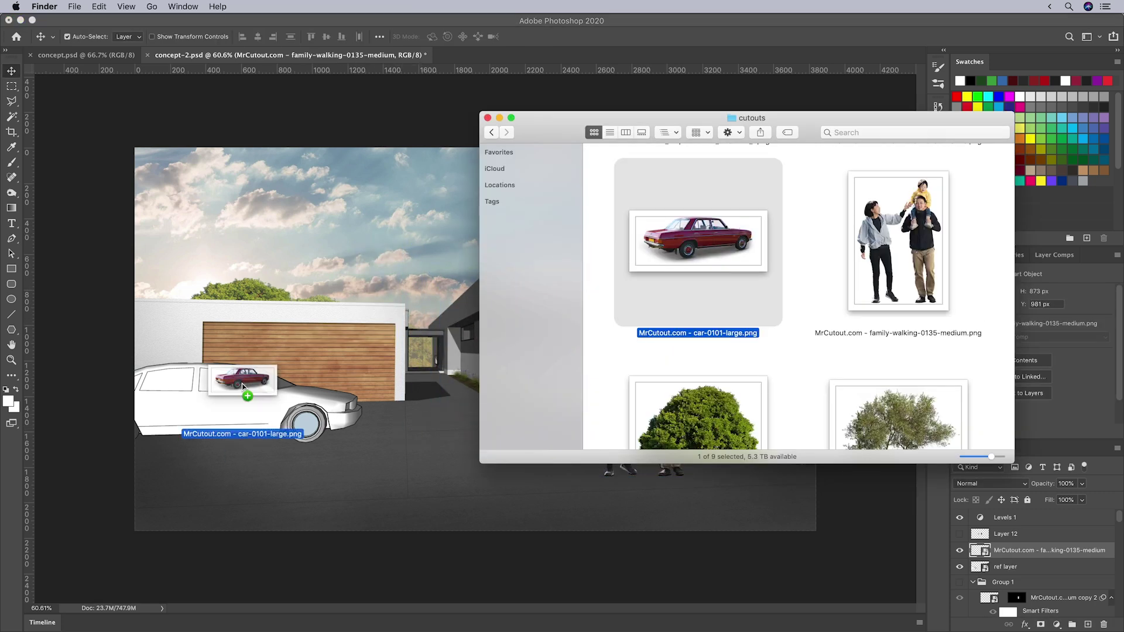
left_click_drag(251, 390, 228, 410)
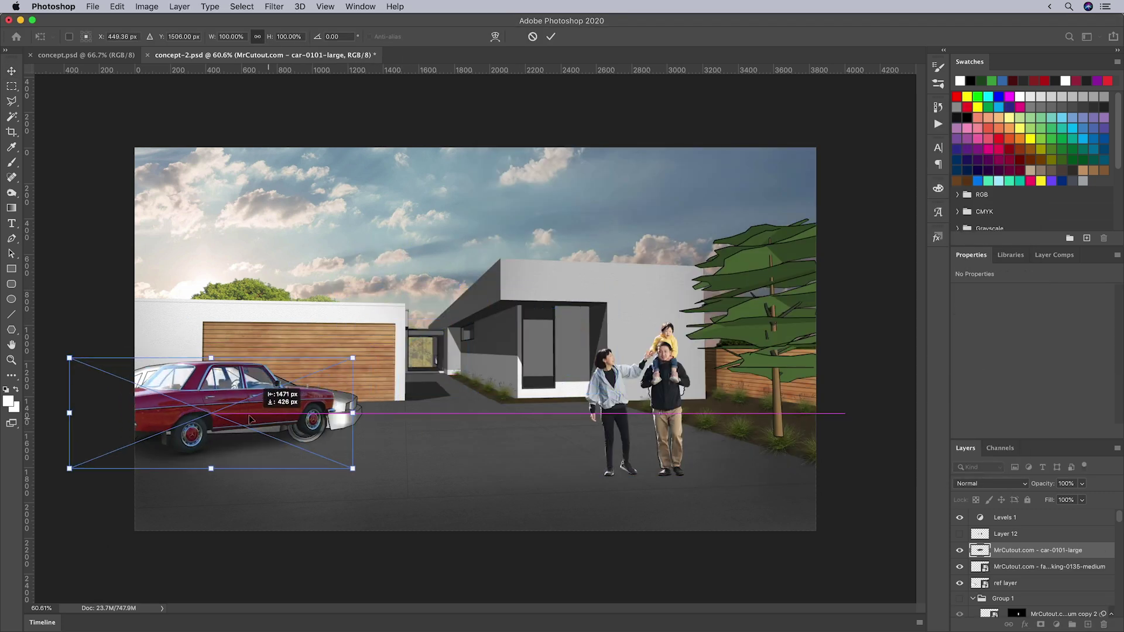
left_click_drag(372, 467, 387, 479)
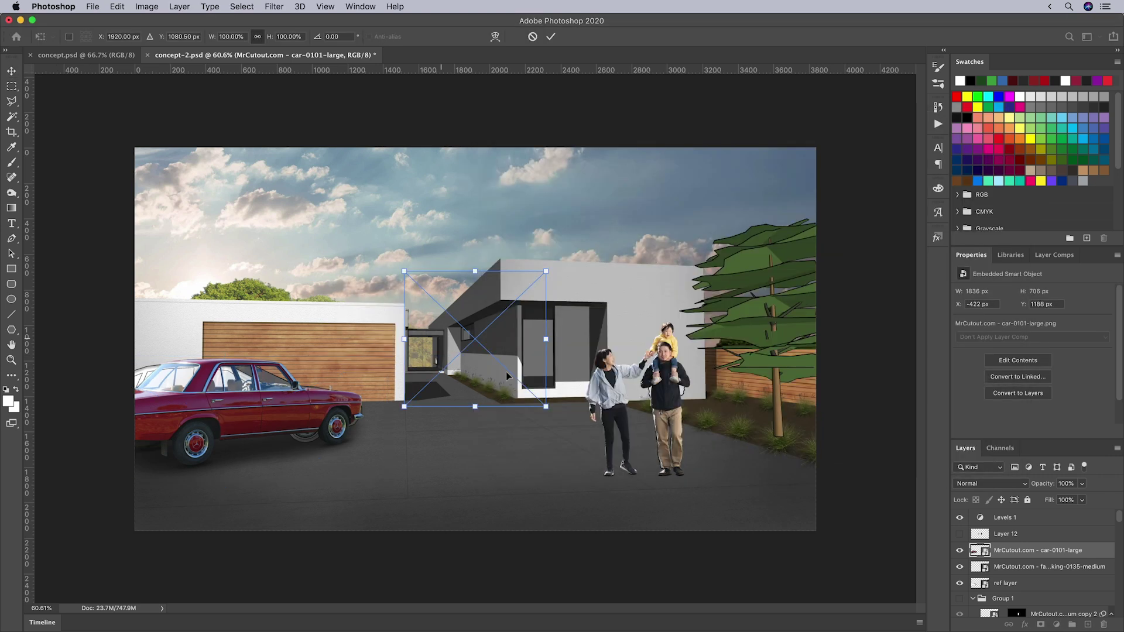
Place the oak tree cutout over the reference tree, scale it to about 160%, and send it back two layers
left_click_drag(495, 358, 757, 276)
left_click_drag(819, 341, 903, 414)
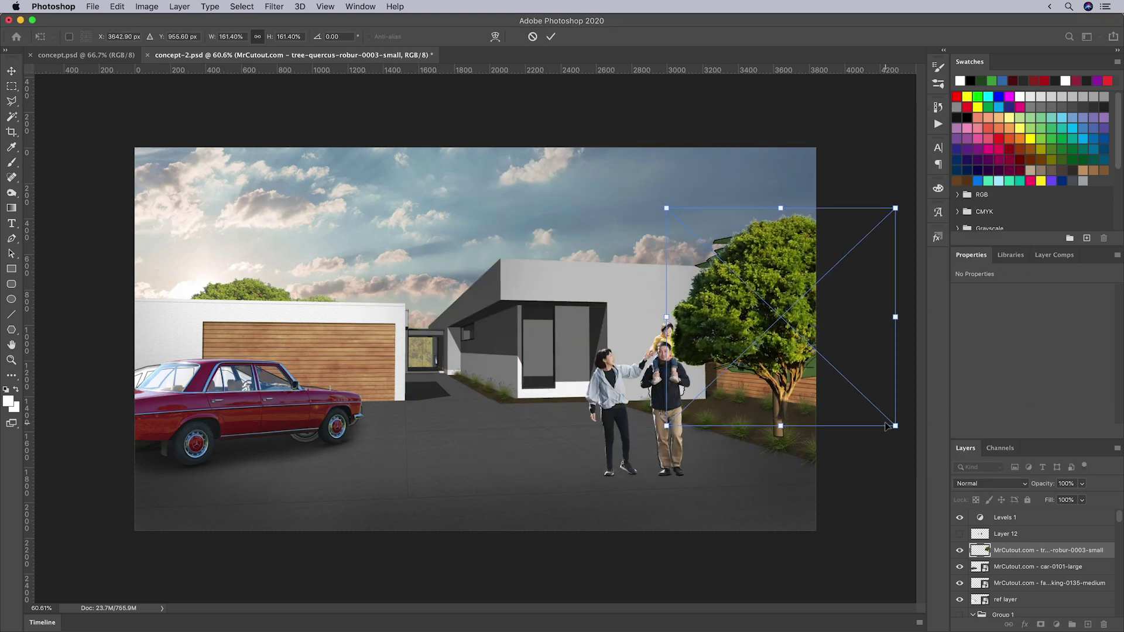
key("Return")
key("super+bracketleft")
key("super+bracketleft")
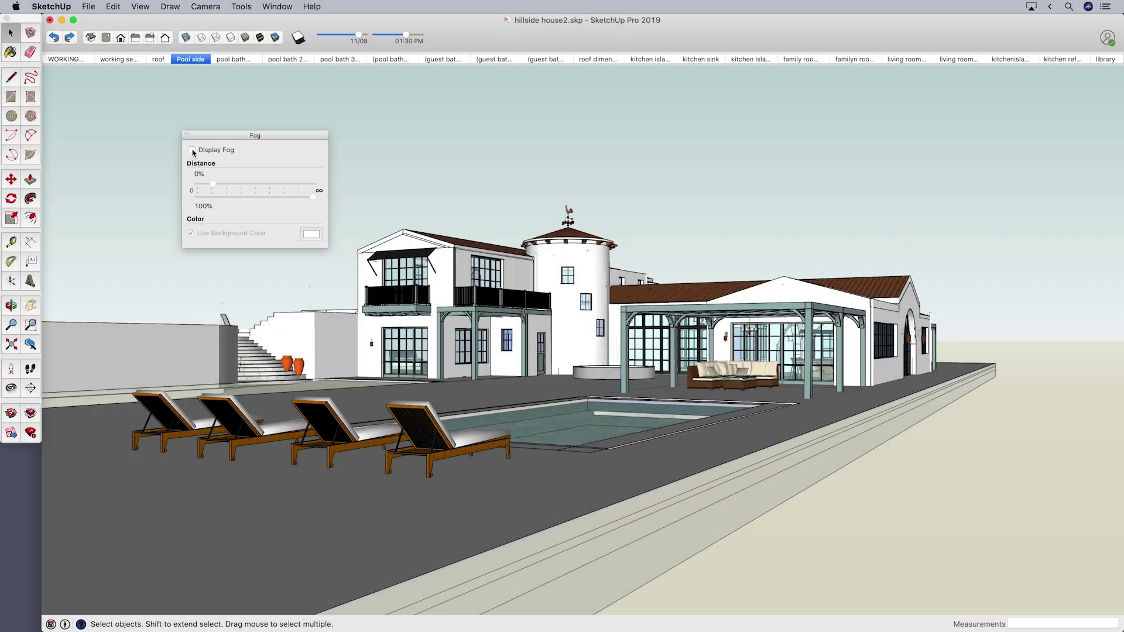
In SketchUp, display fog in the Pool side scene and bring its 100% distance closer
left_click(192, 150)
mouse_move(315, 197)
left_mouse_down()
mouse_move(240, 199)
mouse_move(280, 199)
left_mouse_up()
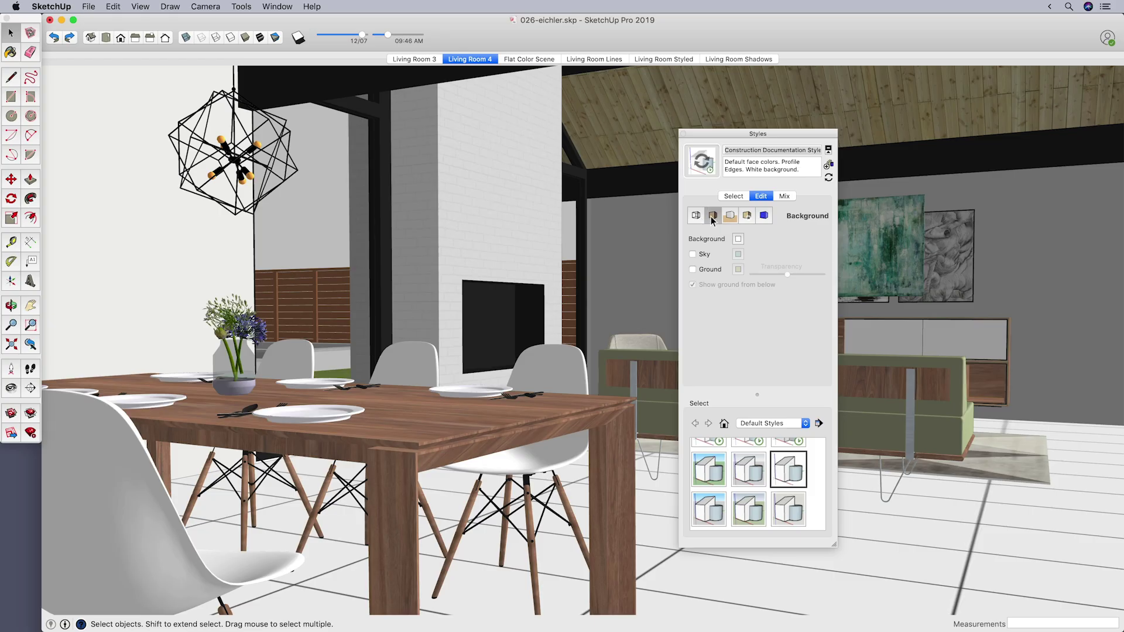
Set the Living Room 4 style to hidden line faces and turn off its edges
left_click(713, 216)
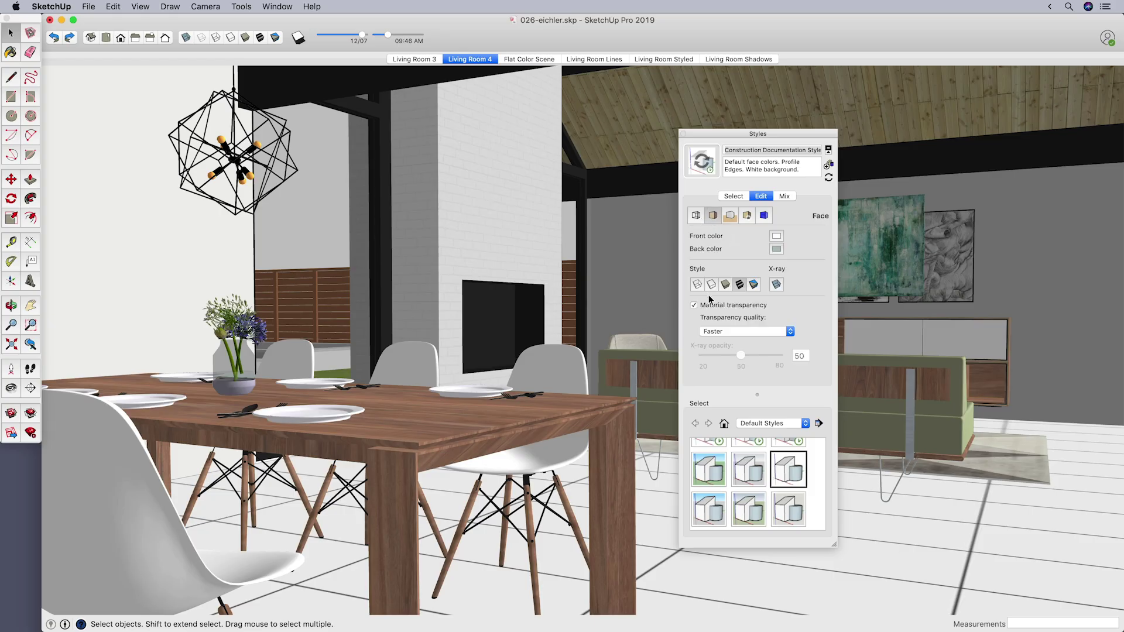
left_click(712, 285)
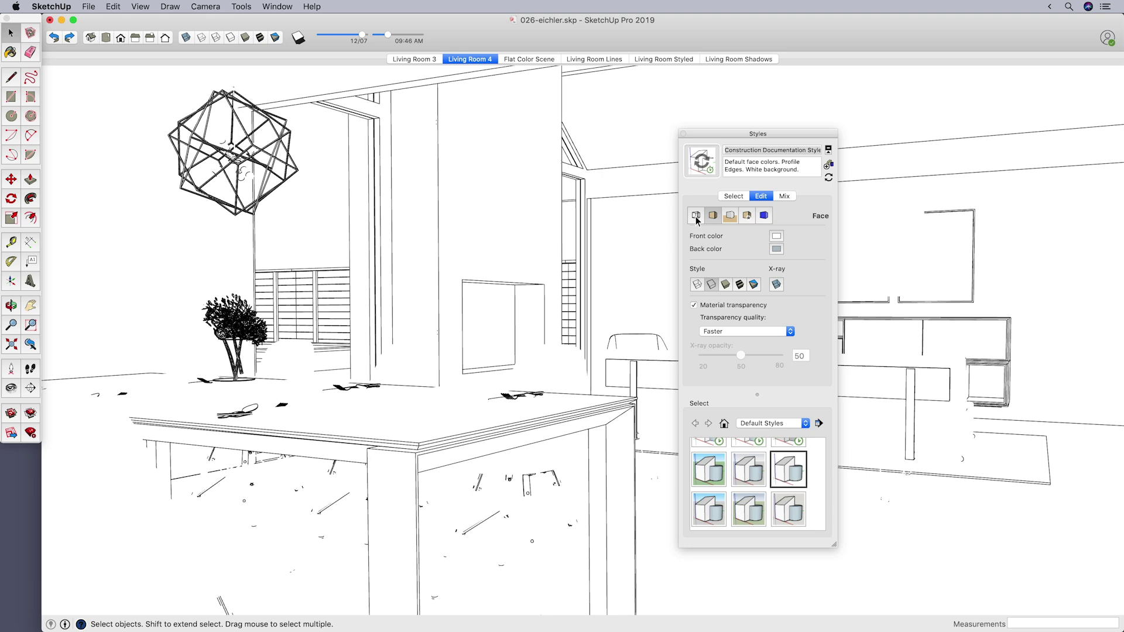
left_click(694, 233)
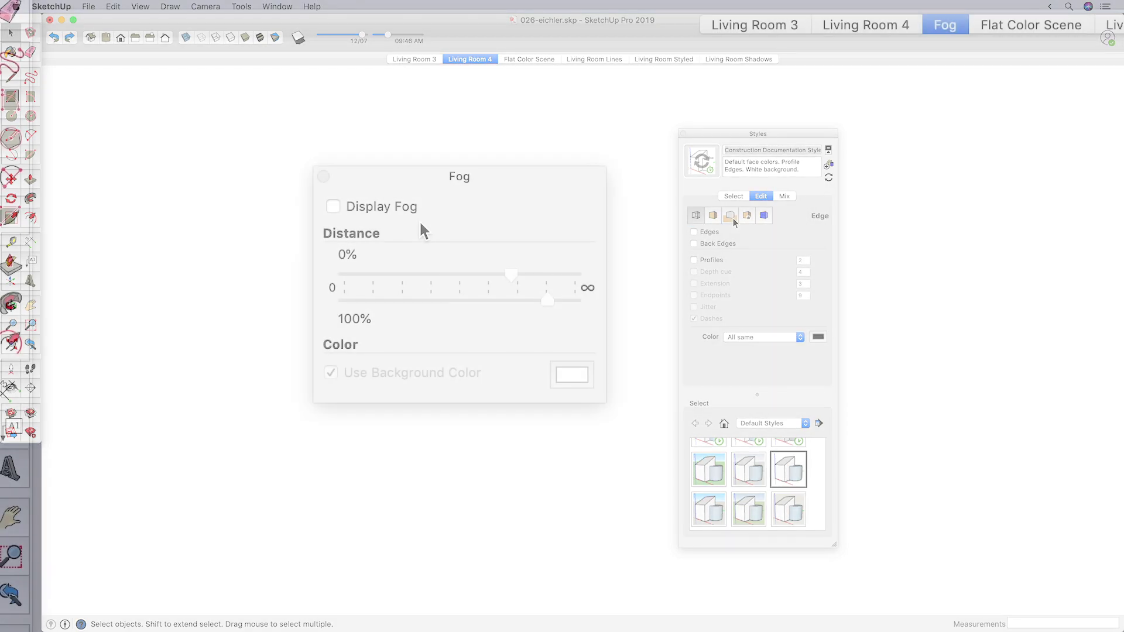
Display fog in the Fog scene with a custom black color instead of the background color
left_click(332, 207)
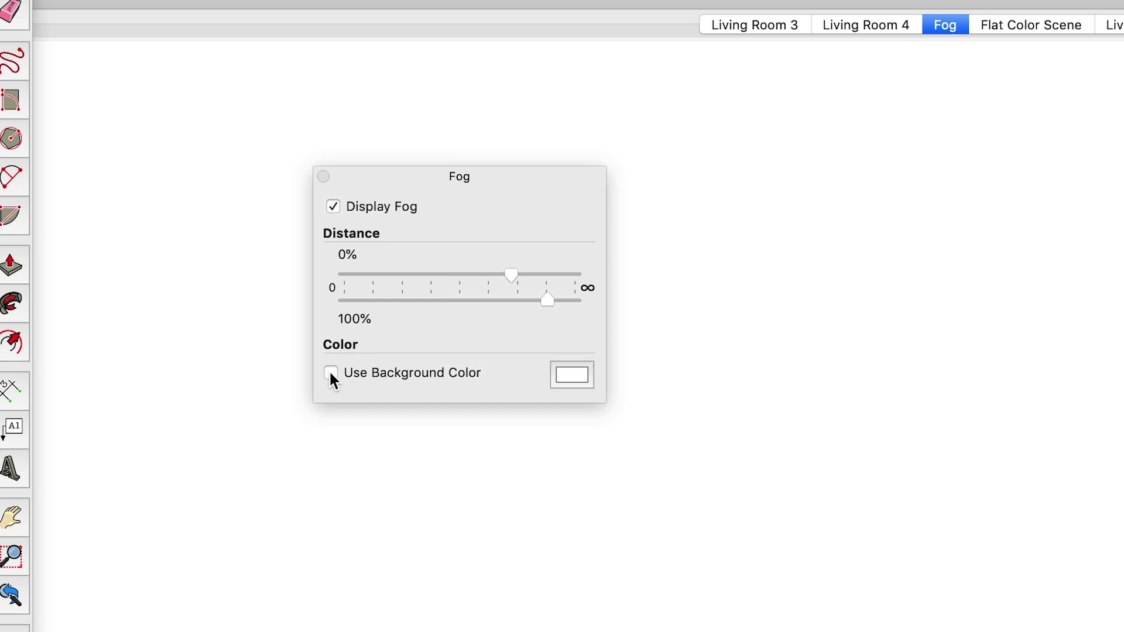
left_click(572, 375)
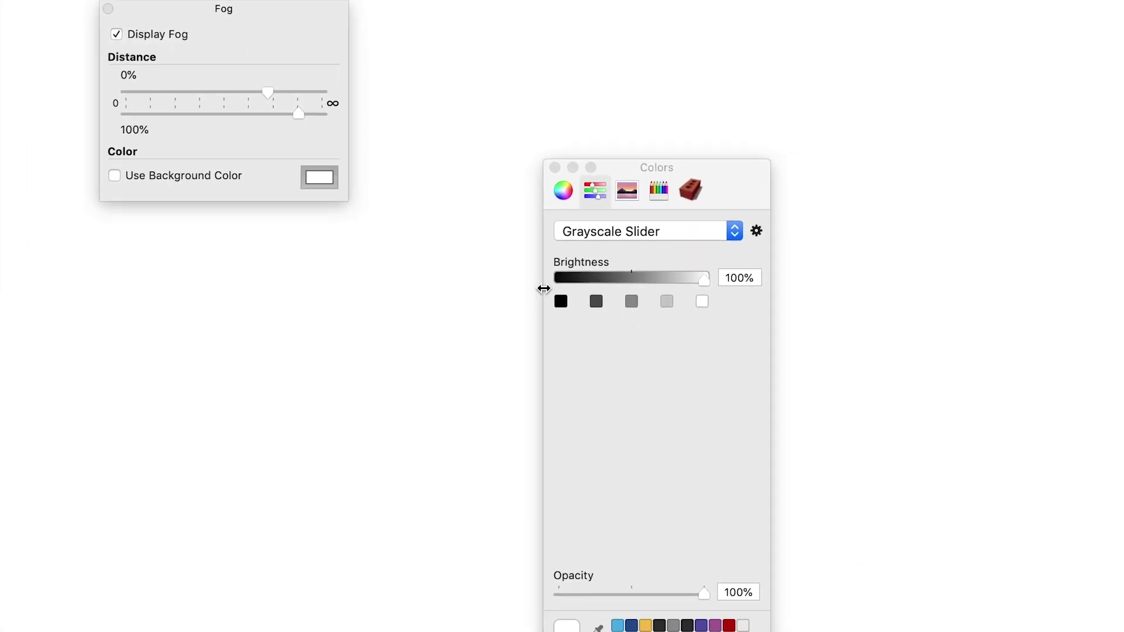
left_click(561, 301)
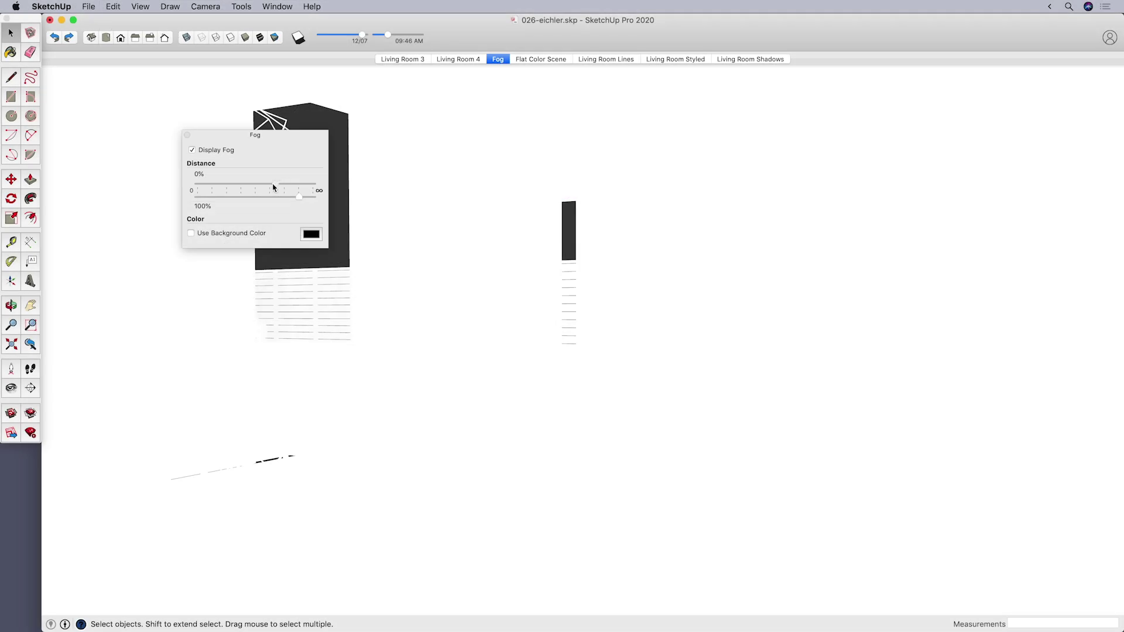
Adjust the fog's 0% and 100% distances to grade from a white foreground table to a black far background
left_click_drag(268, 92, 125, 92)
left_click_drag(299, 197, 264, 199)
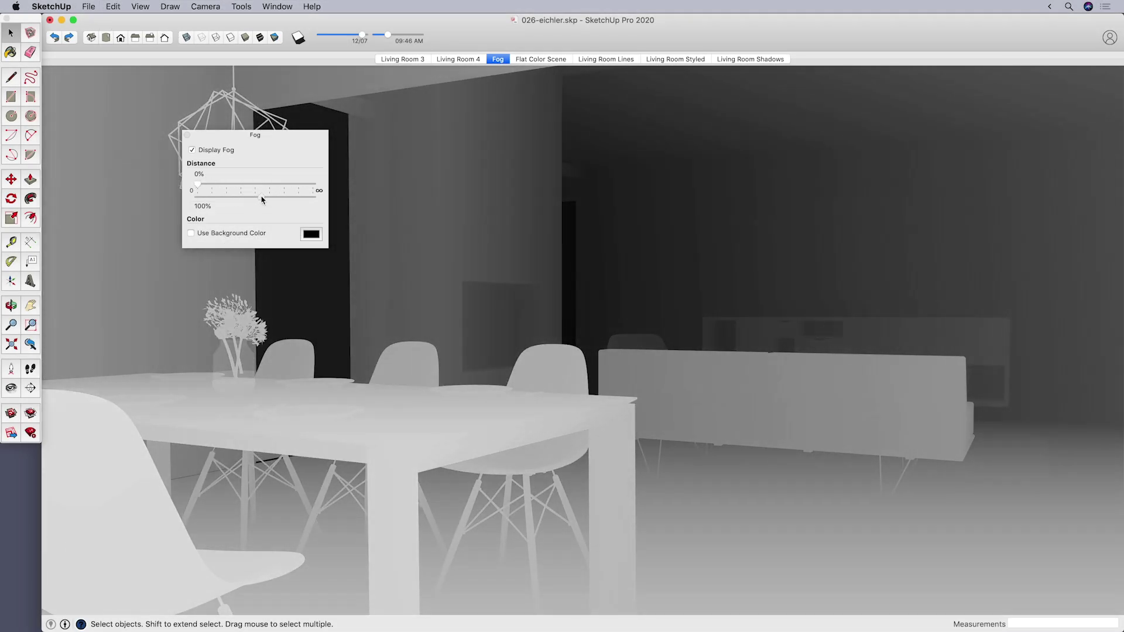
left_click_drag(223, 188, 261, 200)
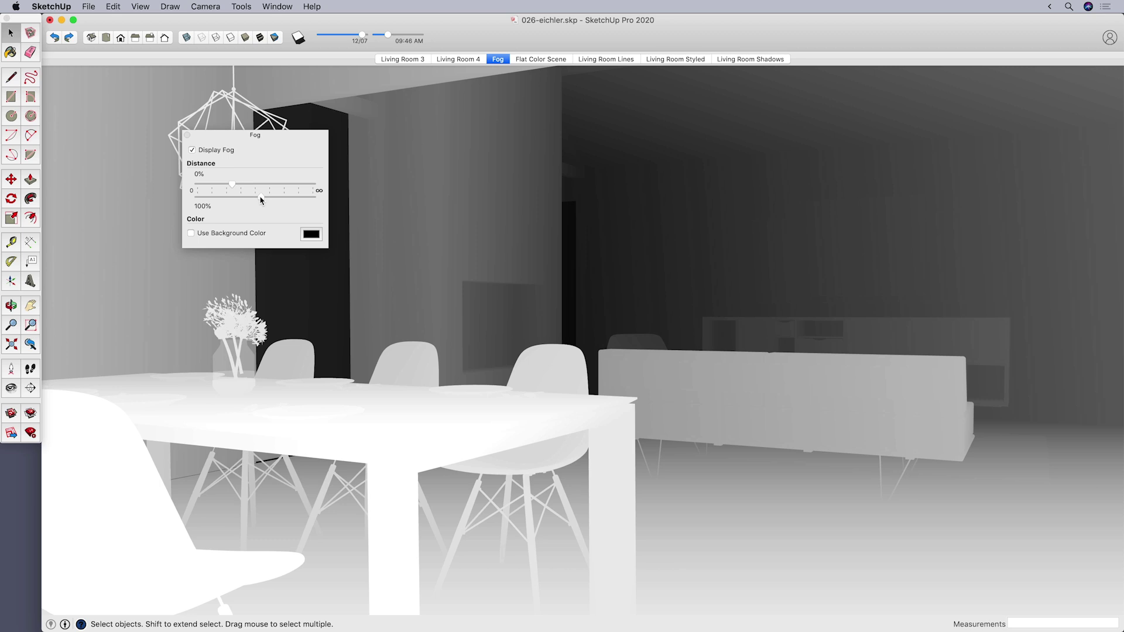
Close the fog settings and export the Fog scene as an image
left_click(187, 135)
left_click(88, 6)
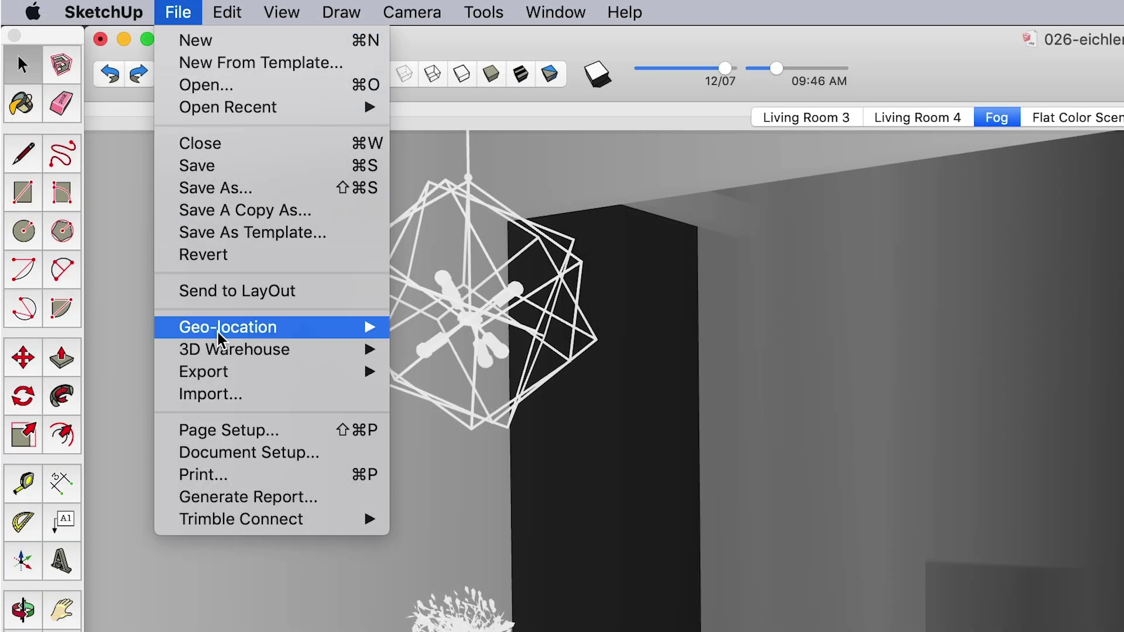
mouse_move(179, 187)
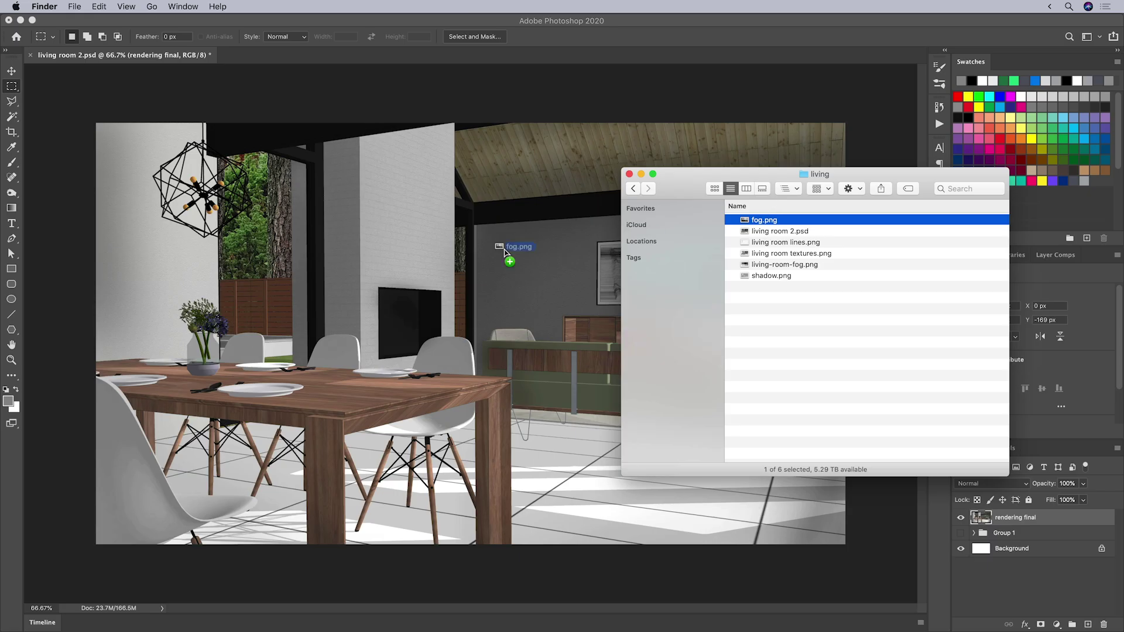
In Photoshop, place fog.png above the rendering final layer and rasterize it
left_click_drag(501, 243, 498, 256)
key("Return")
right_click(1045, 517)
left_click(931, 321)
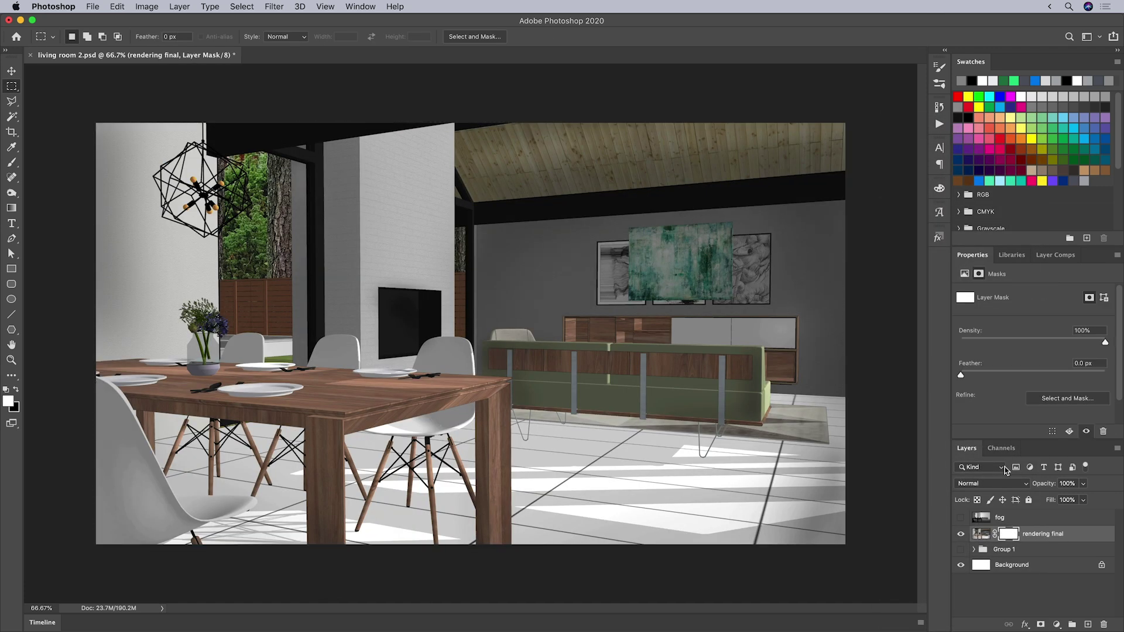
Put the fog image into the layer mask of the rendering final layer
key("backslash")
left_click(1002, 448)
left_click(1045, 466)
Apply a blur filter to the rendering final layer
left_click(273, 6)
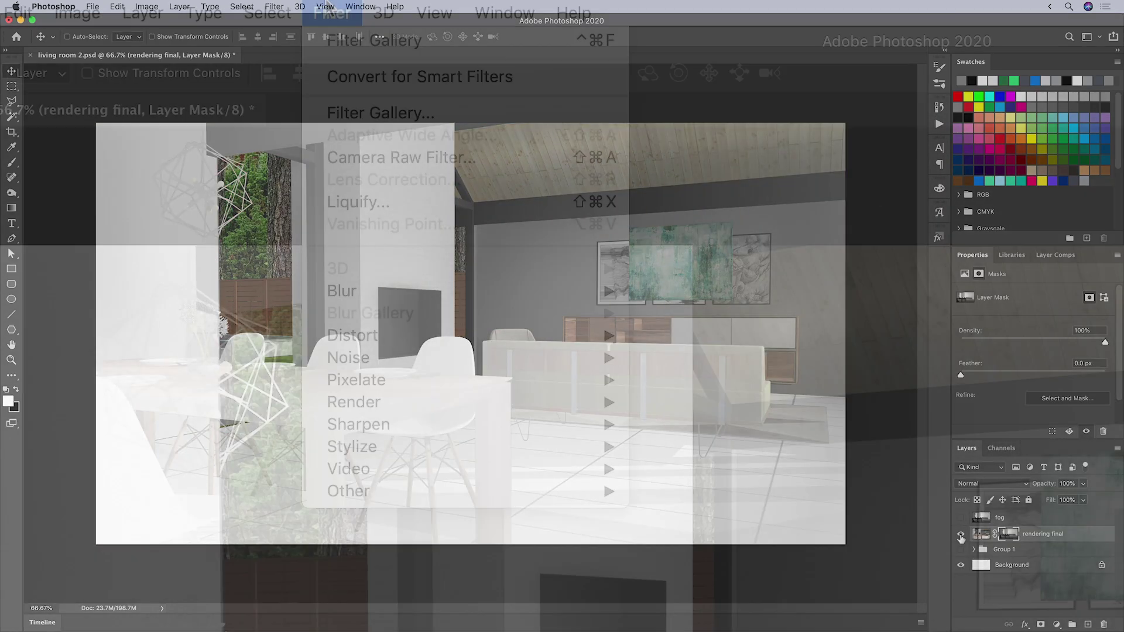
mouse_move(348, 291)
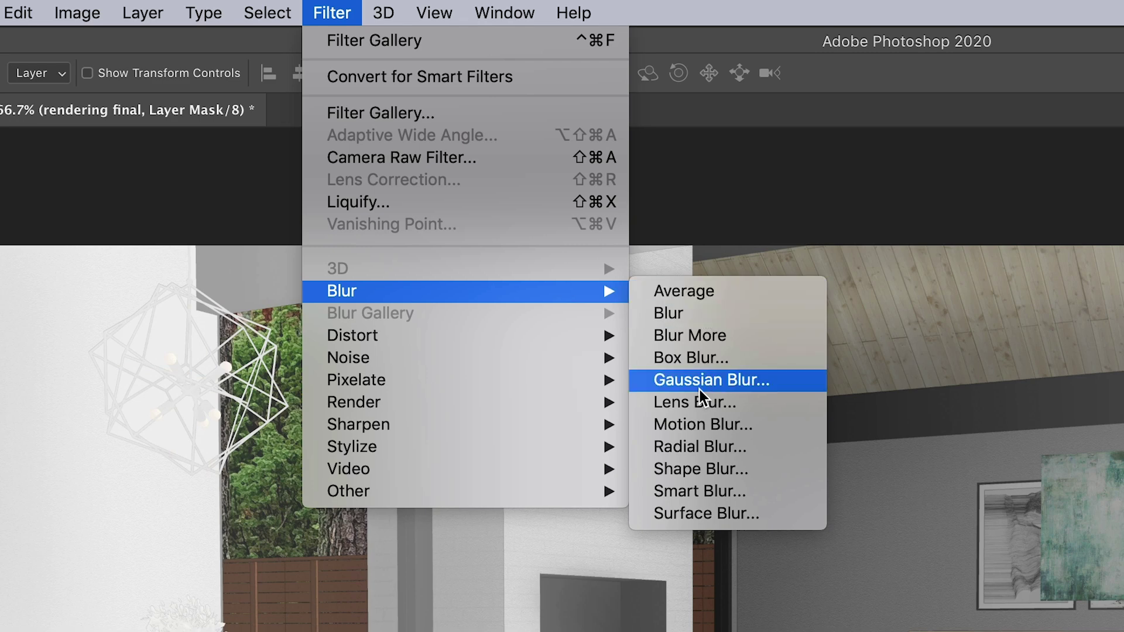